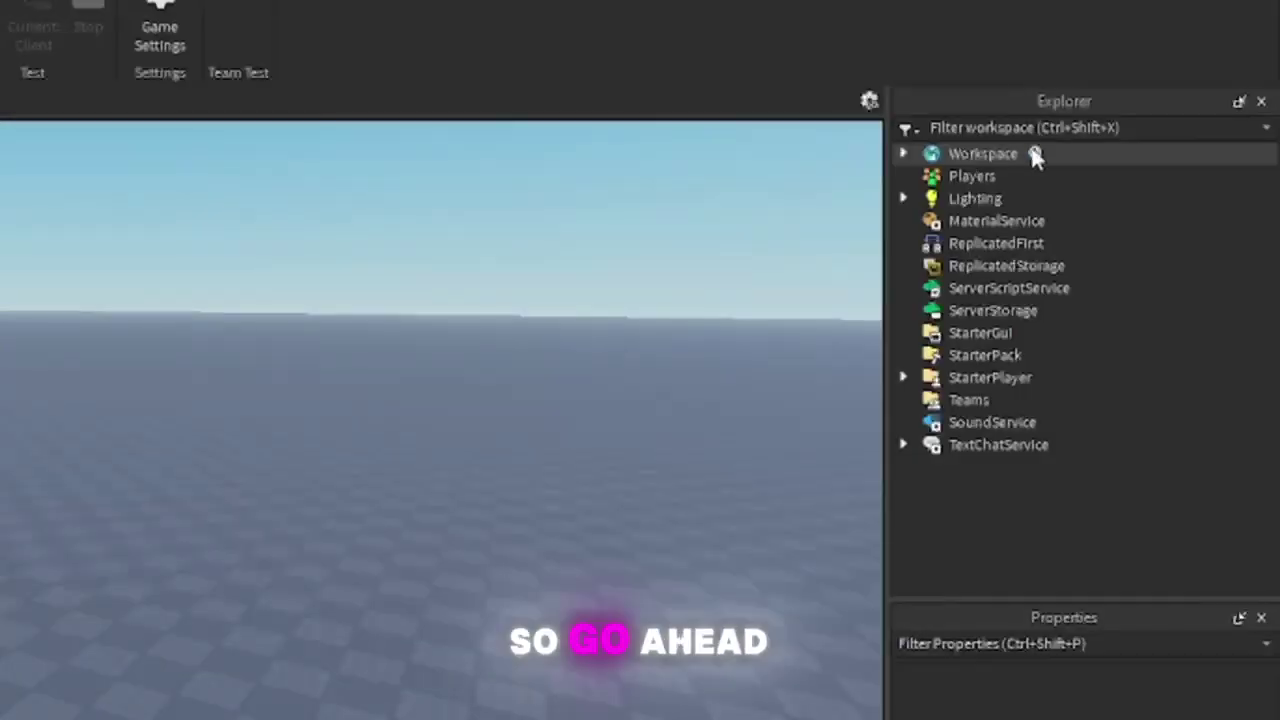
# Insert a Part into the Workspace and set its size to 10, 1, 10.
pyautogui.click(1035, 155)
pyautogui.click(948, 246)
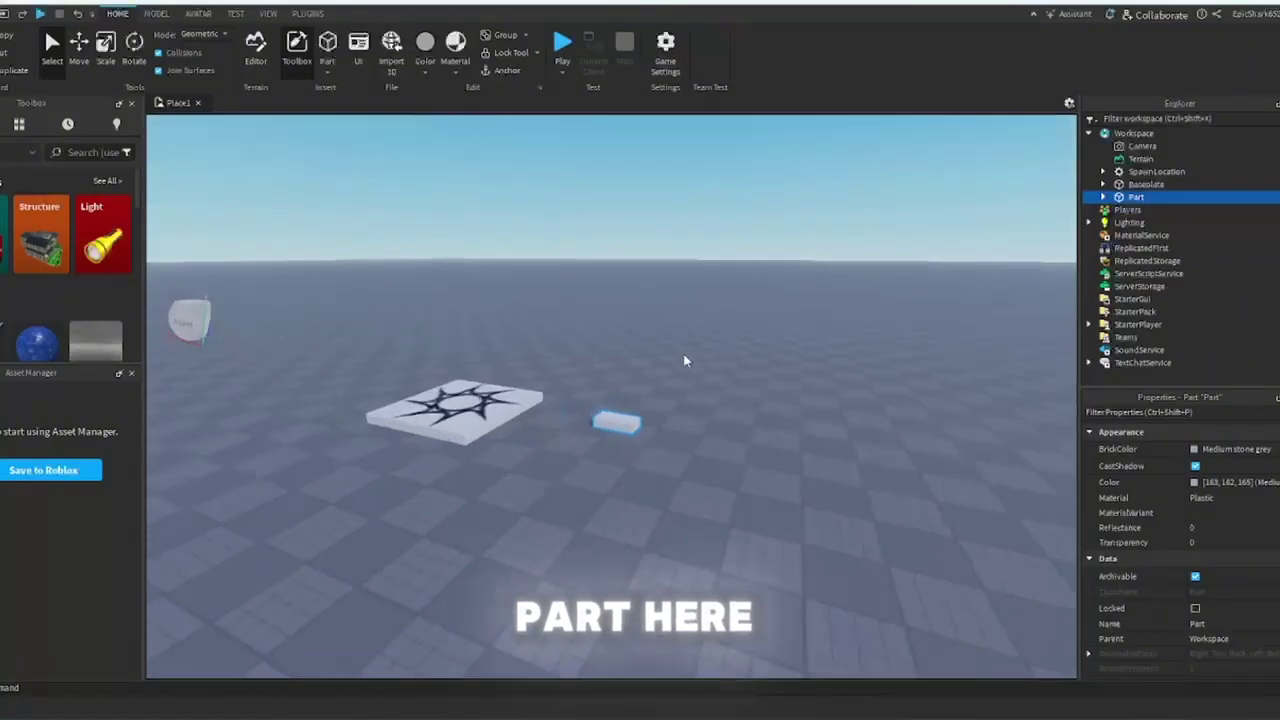
pyautogui.press('f')
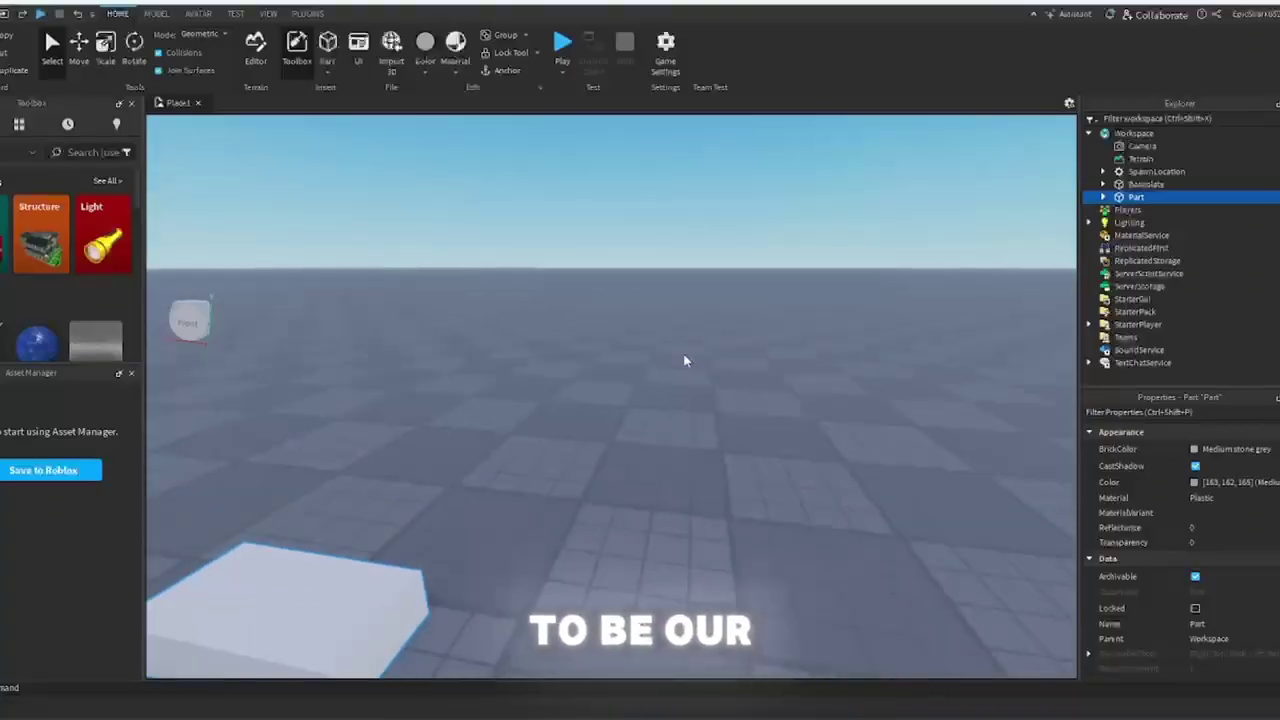
pyautogui.scroll(-3, 1160, 488)
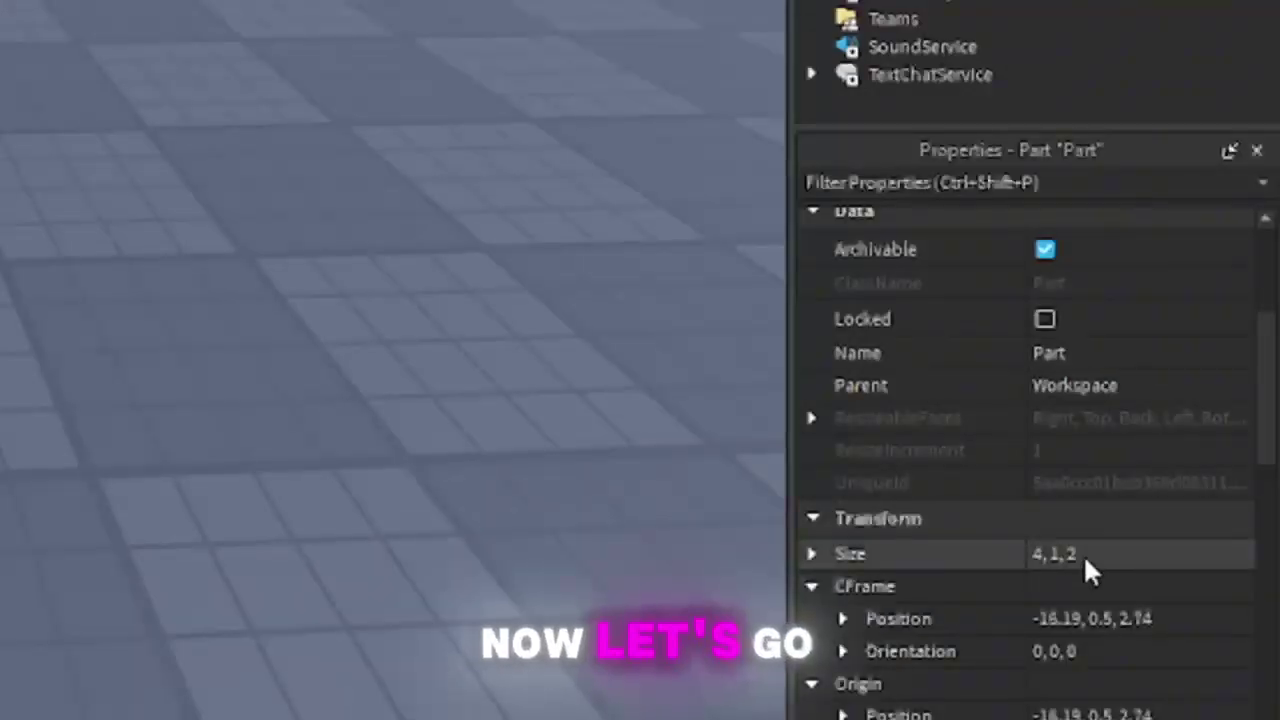
pyautogui.click(1203, 584)
pyautogui.write('10')
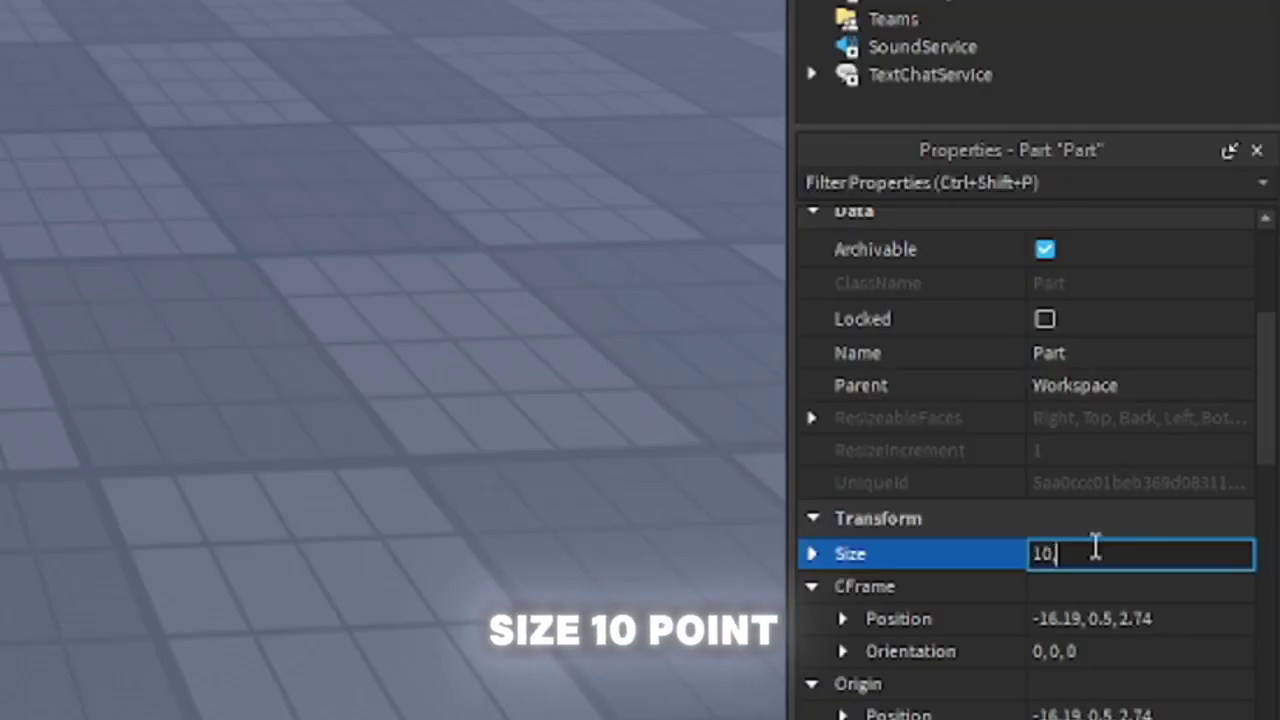
pyautogui.write(',10')
pyautogui.press('Return')
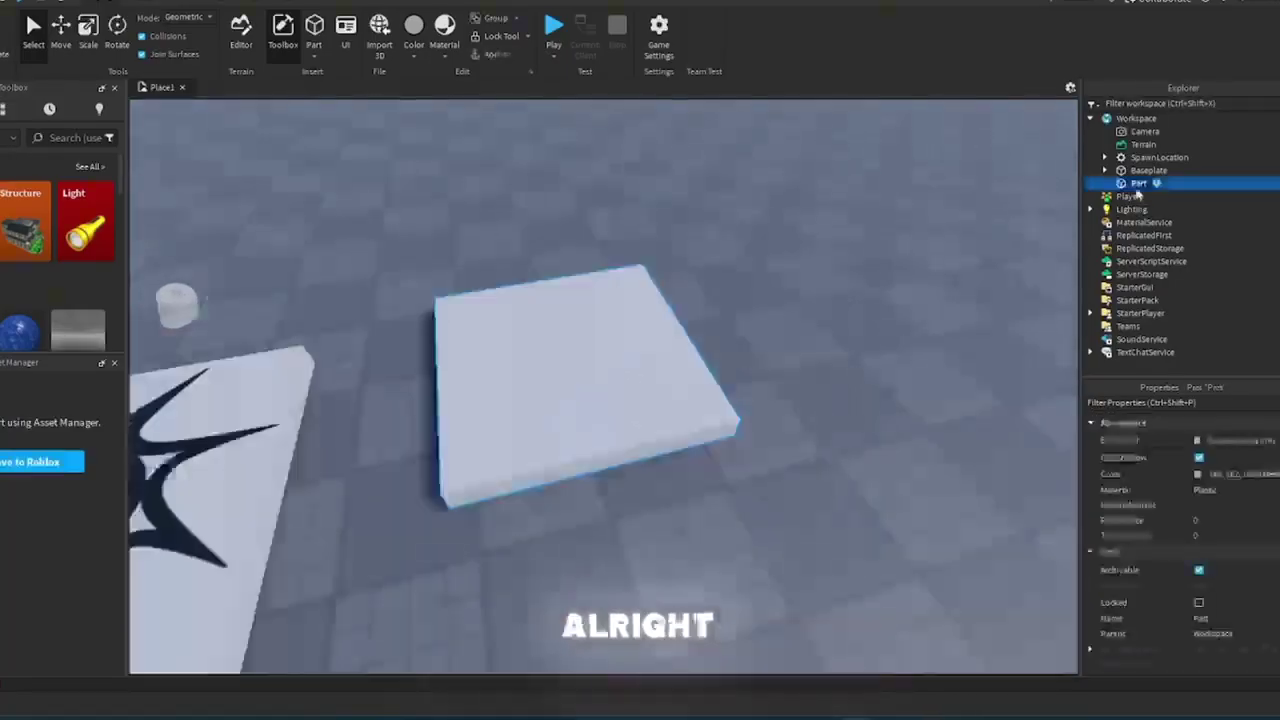
# Rename the new part to SafeZone.
pyautogui.rightClick(1138, 183)
pyautogui.click(1143, 290)
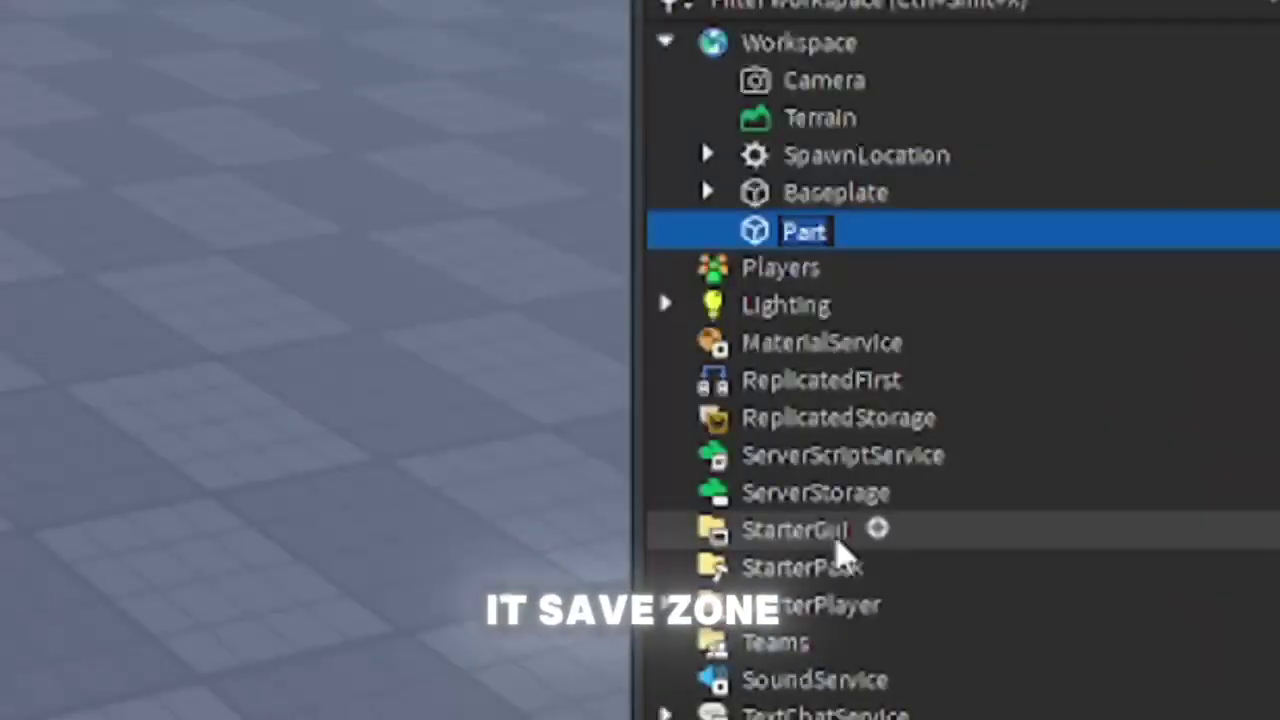
pyautogui.write('SafeZon')
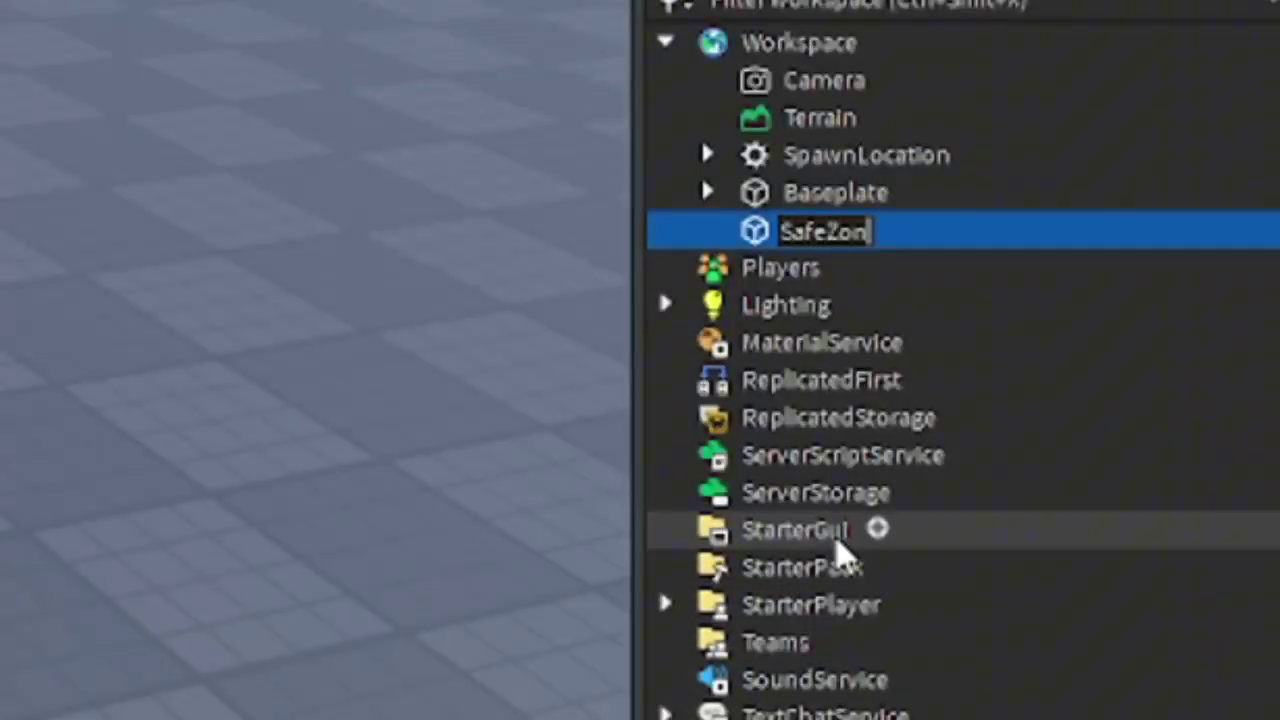
pyautogui.write('e')
pyautogui.press('Return')
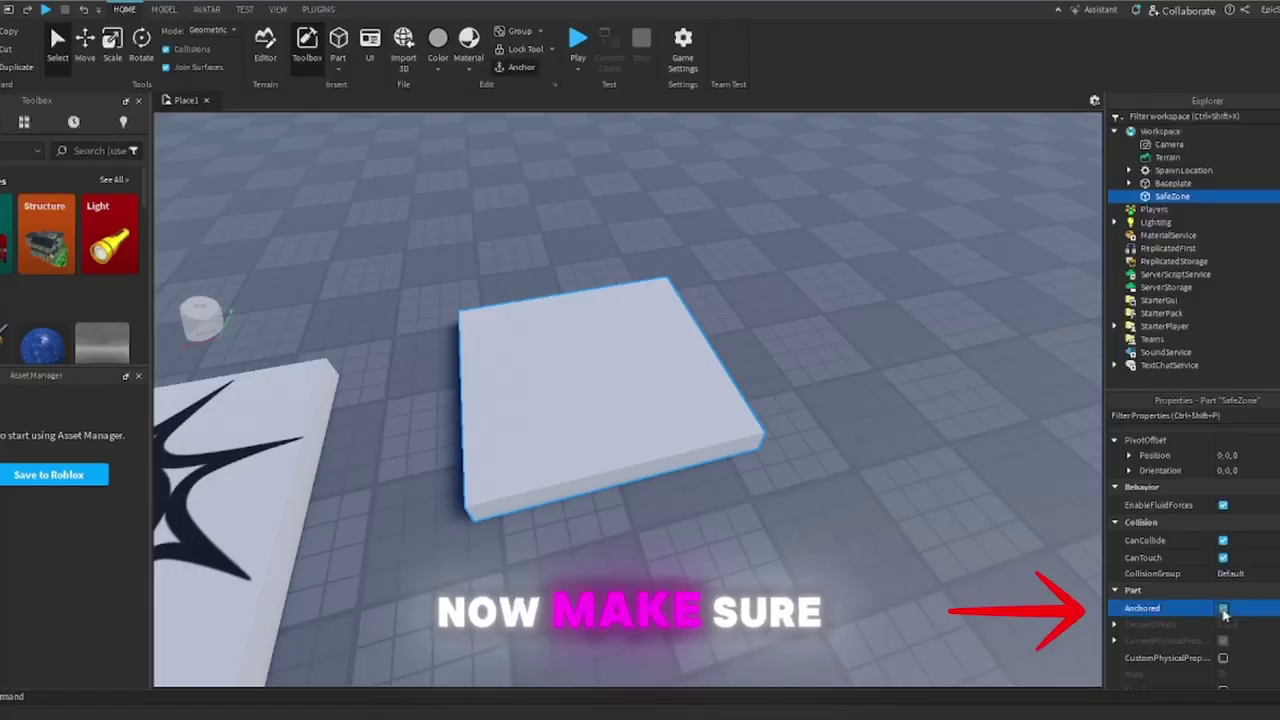
# Set SafeZone's Transparency to 0.3.
pyautogui.scroll(3, 1224, 600)
pyautogui.scroll(3, 1224, 580)
pyautogui.scroll(2, 1228, 540)
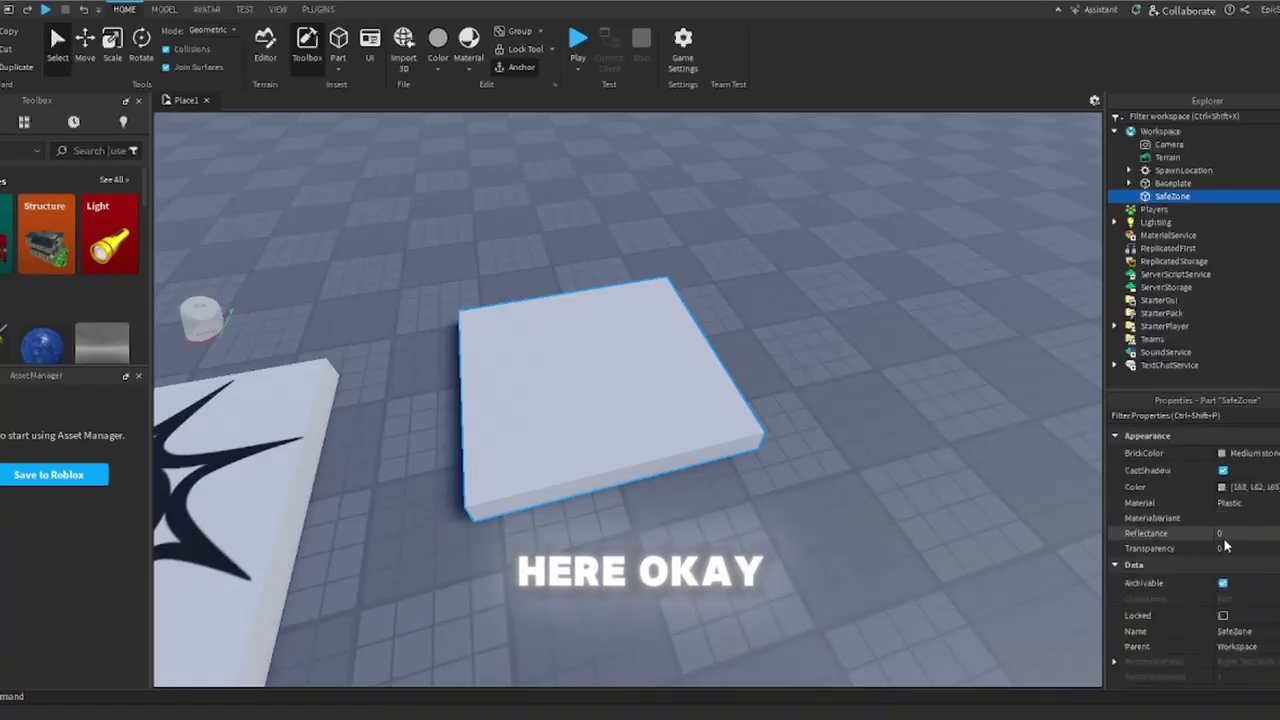
pyautogui.click(1225, 546)
pyautogui.write('.3')
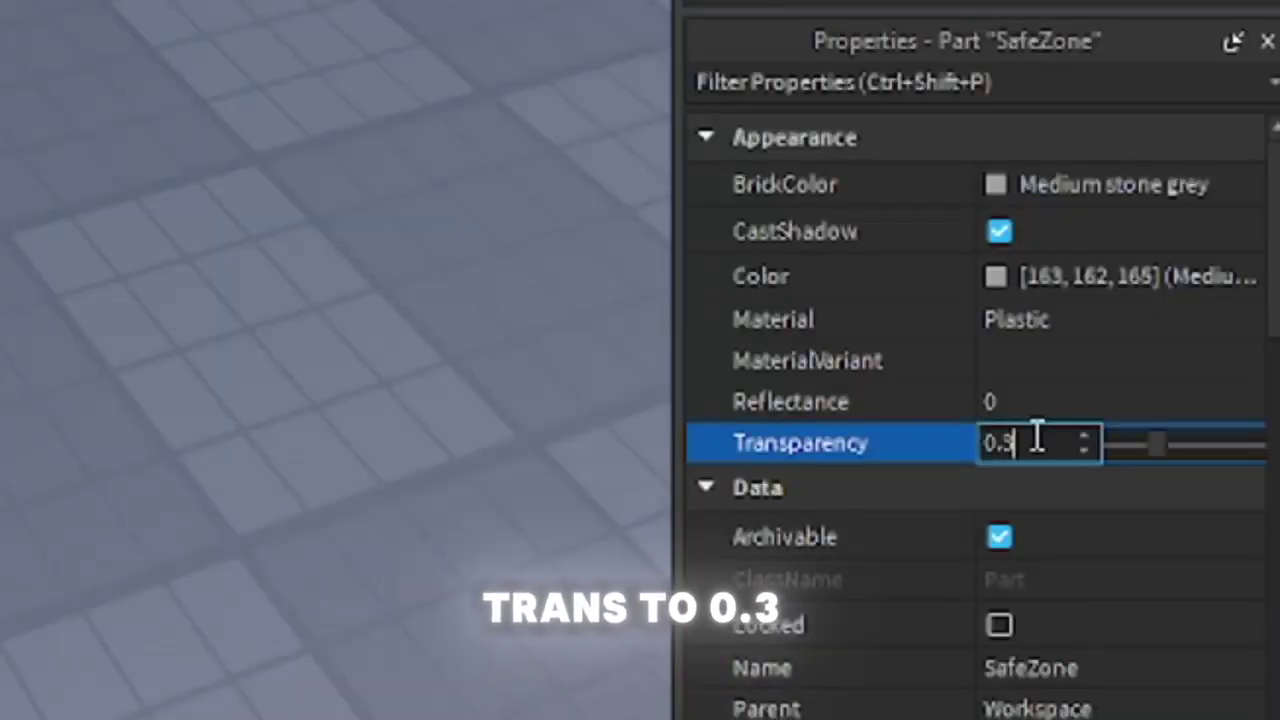
pyautogui.press('Return')
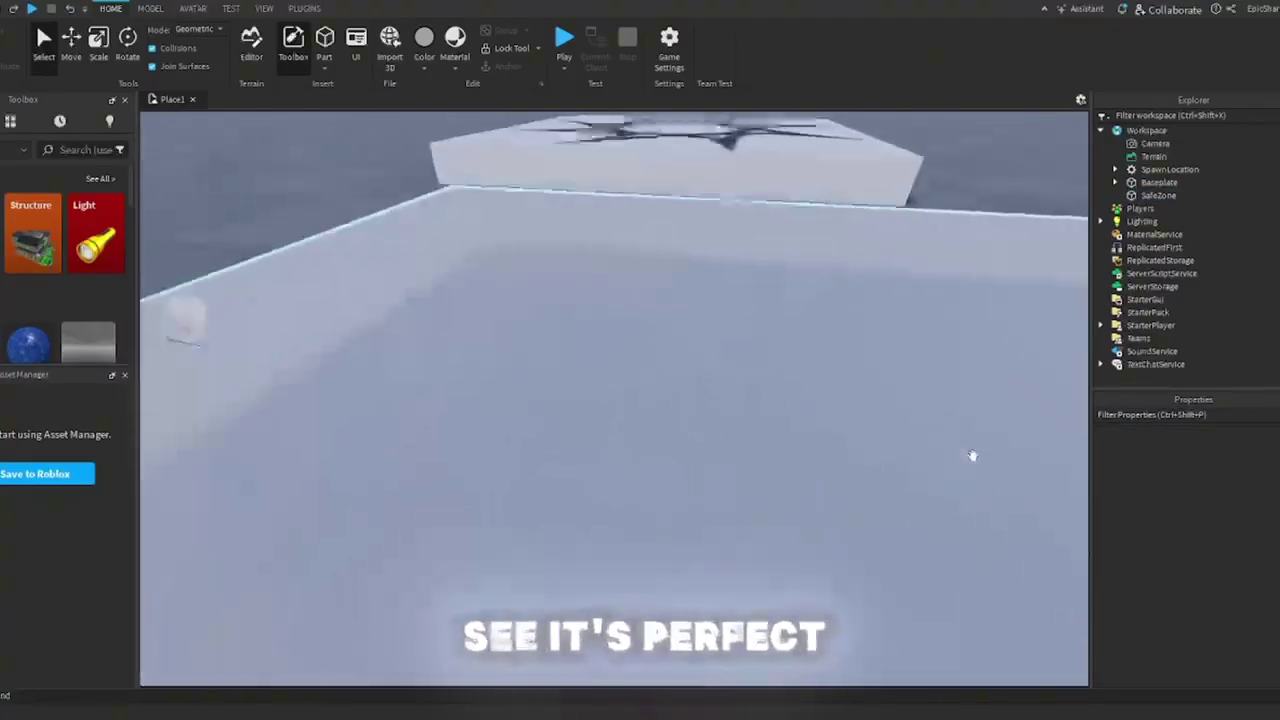
pyautogui.scroll(-5, 972, 456)
# Set the SafeZone part's material to Neon.
pyautogui.click(681, 430)
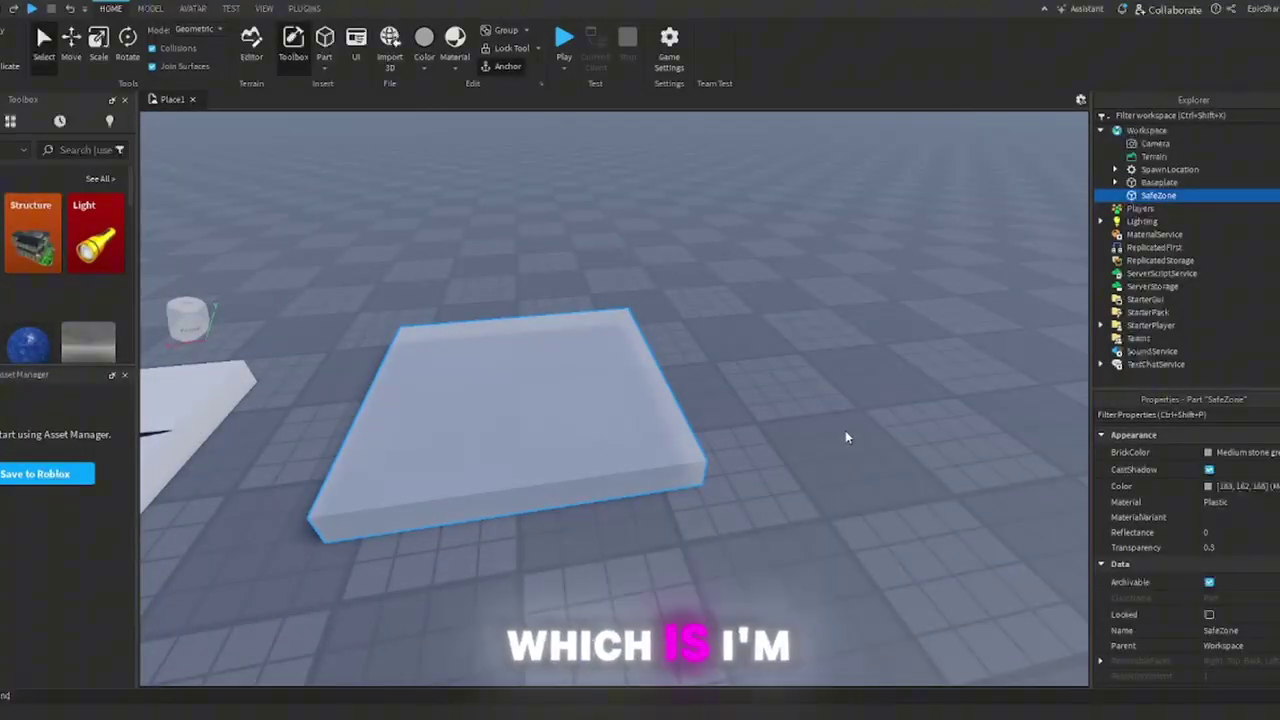
pyautogui.click(1220, 504)
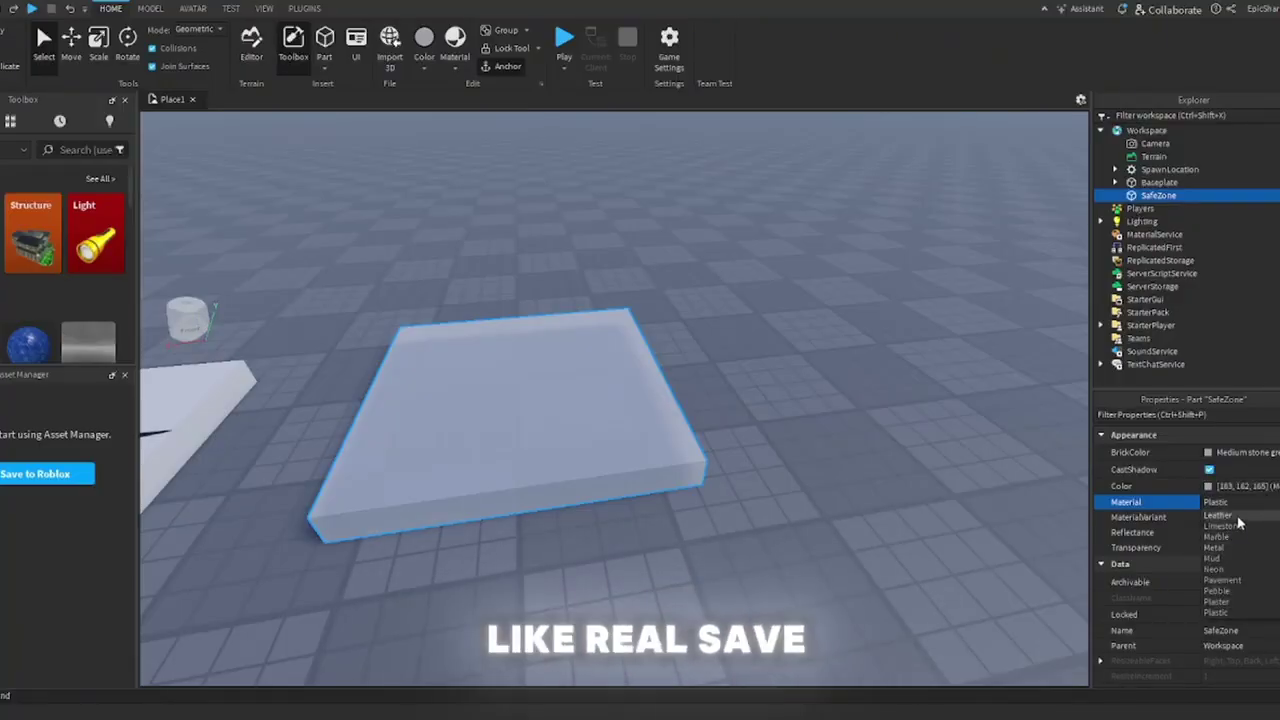
pyautogui.click(1233, 572)
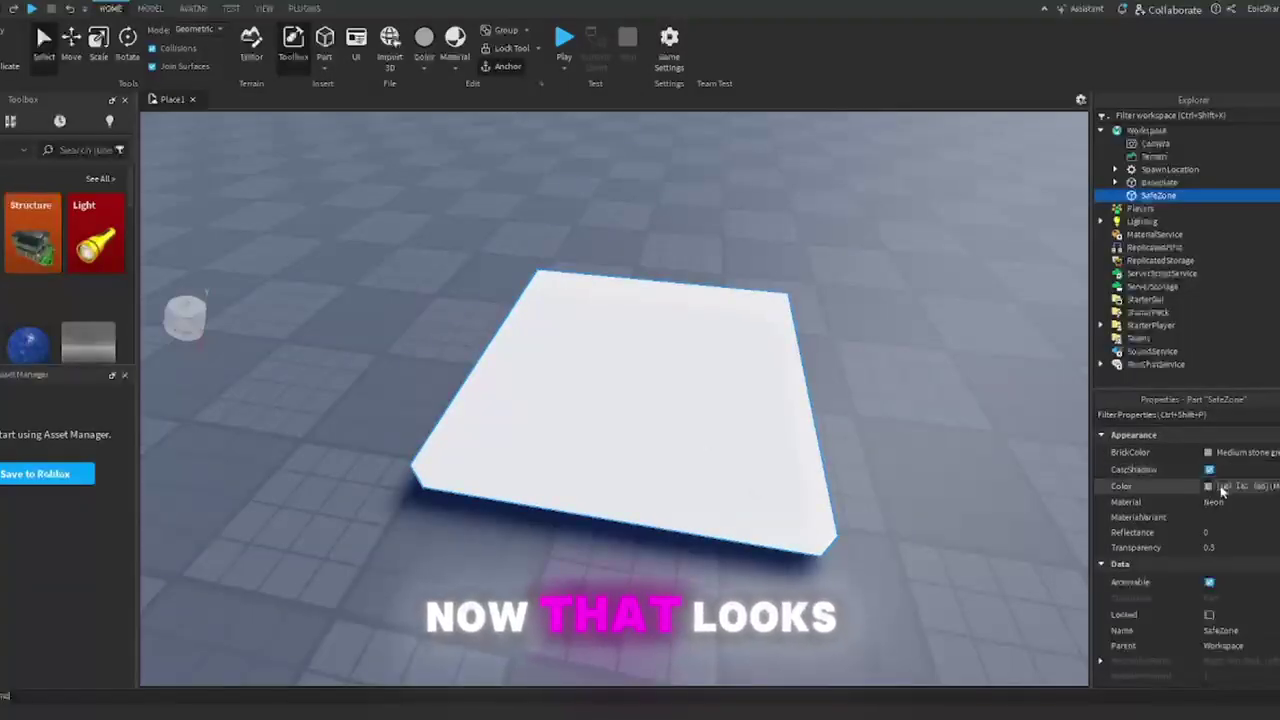
# Colour SafeZone a bright green in the Select Color dialog.
pyautogui.click(1222, 487)
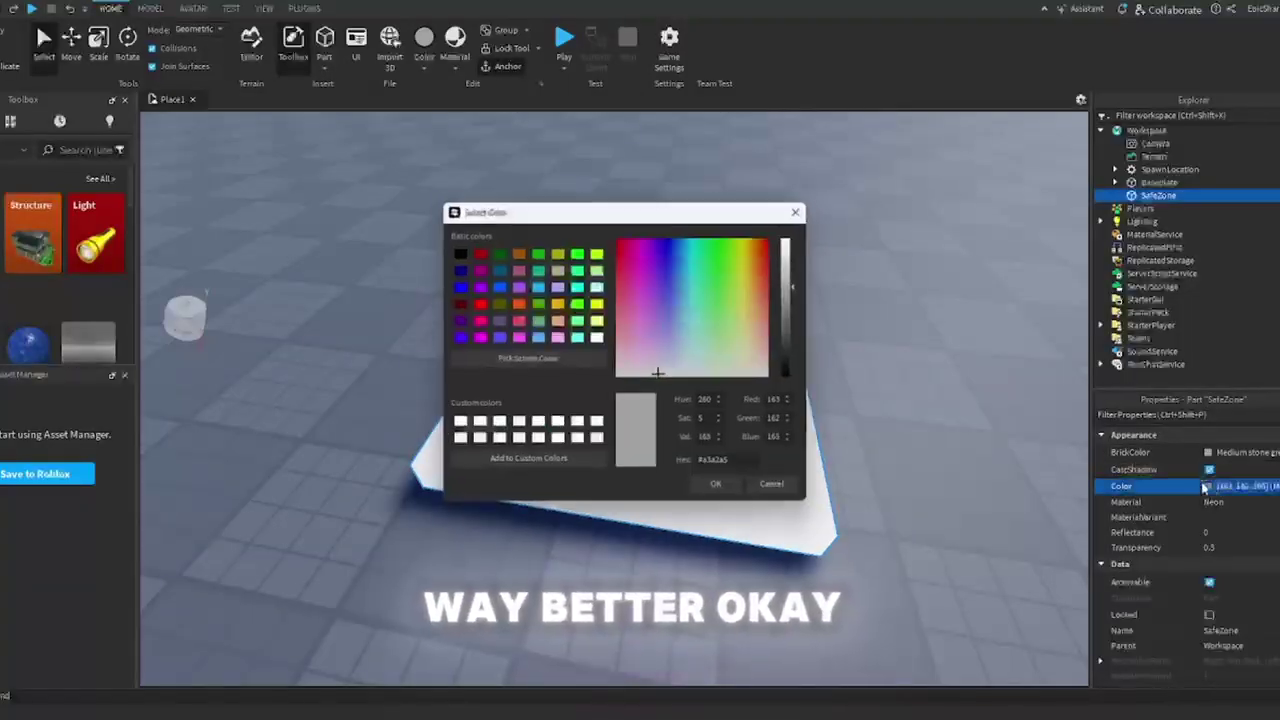
pyautogui.moveTo(520, 208); pyautogui.dragTo(1060, 194)
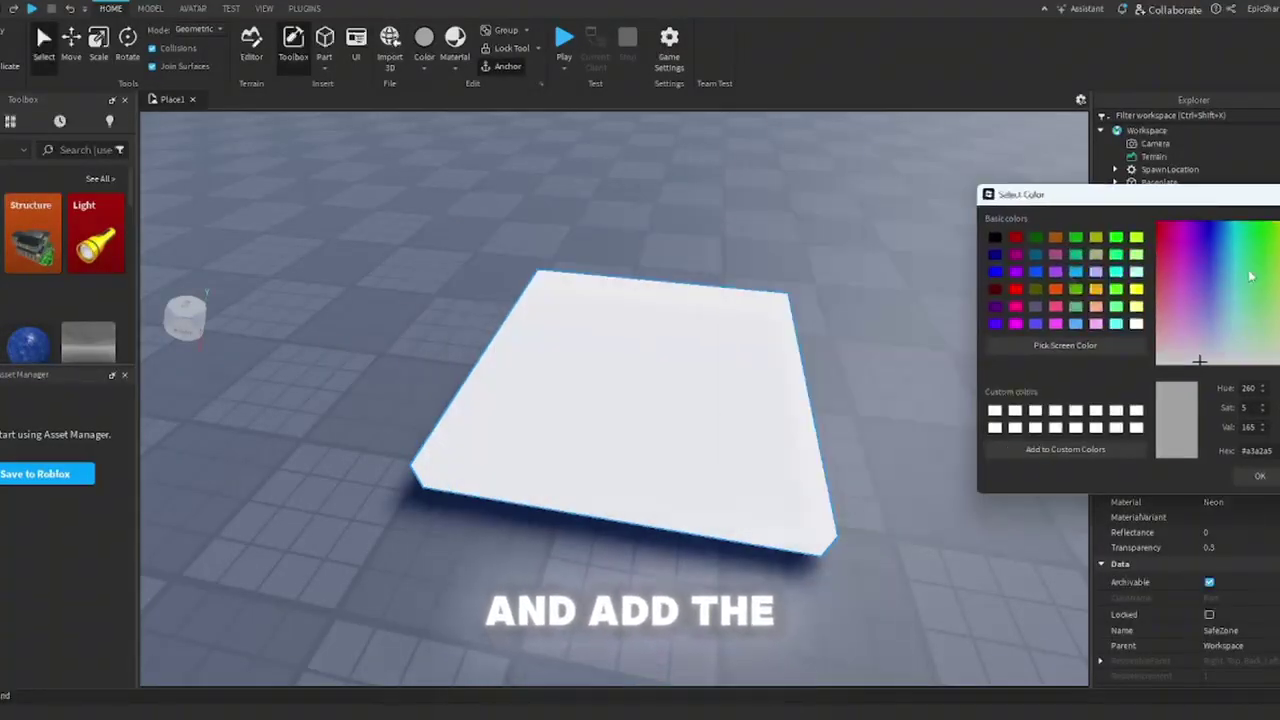
pyautogui.moveTo(1258, 226); pyautogui.dragTo(1006, 194)
pyautogui.click(1040, 234)
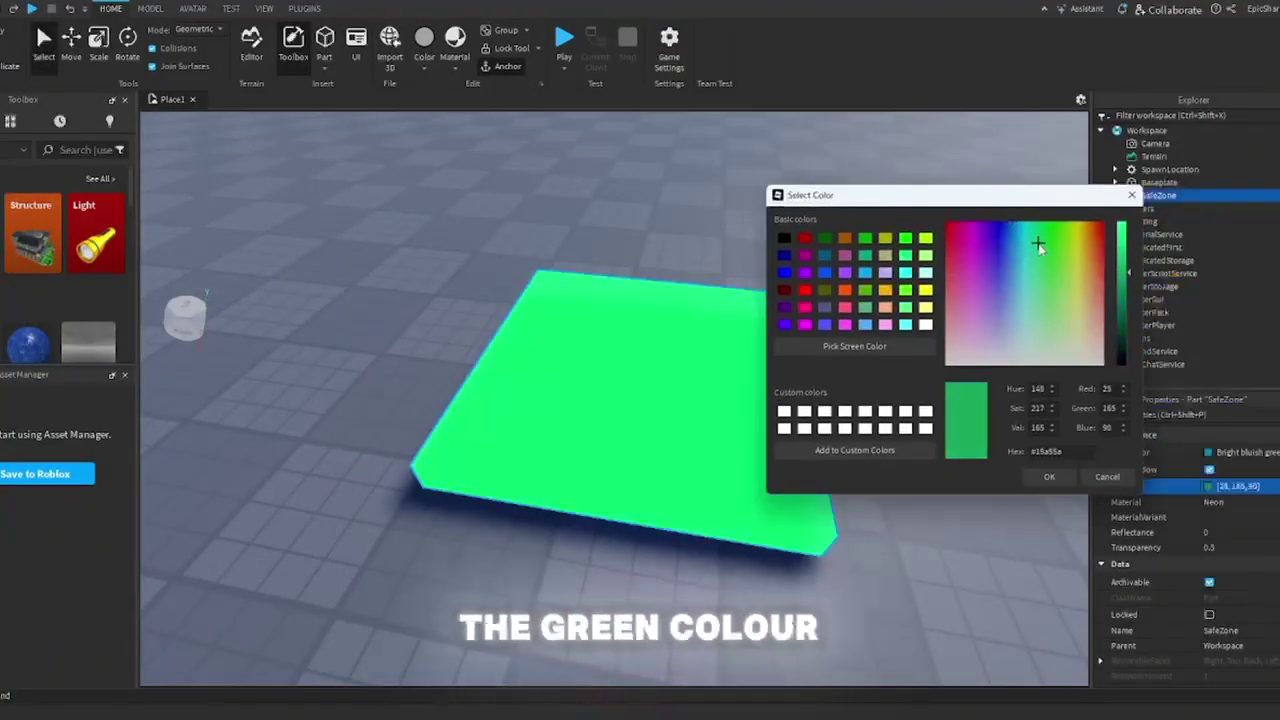
pyautogui.moveTo(1128, 262)
pyautogui.mouseDown()
pyautogui.moveTo(1125, 285)
pyautogui.moveTo(1123, 262)
pyautogui.mouseUp()
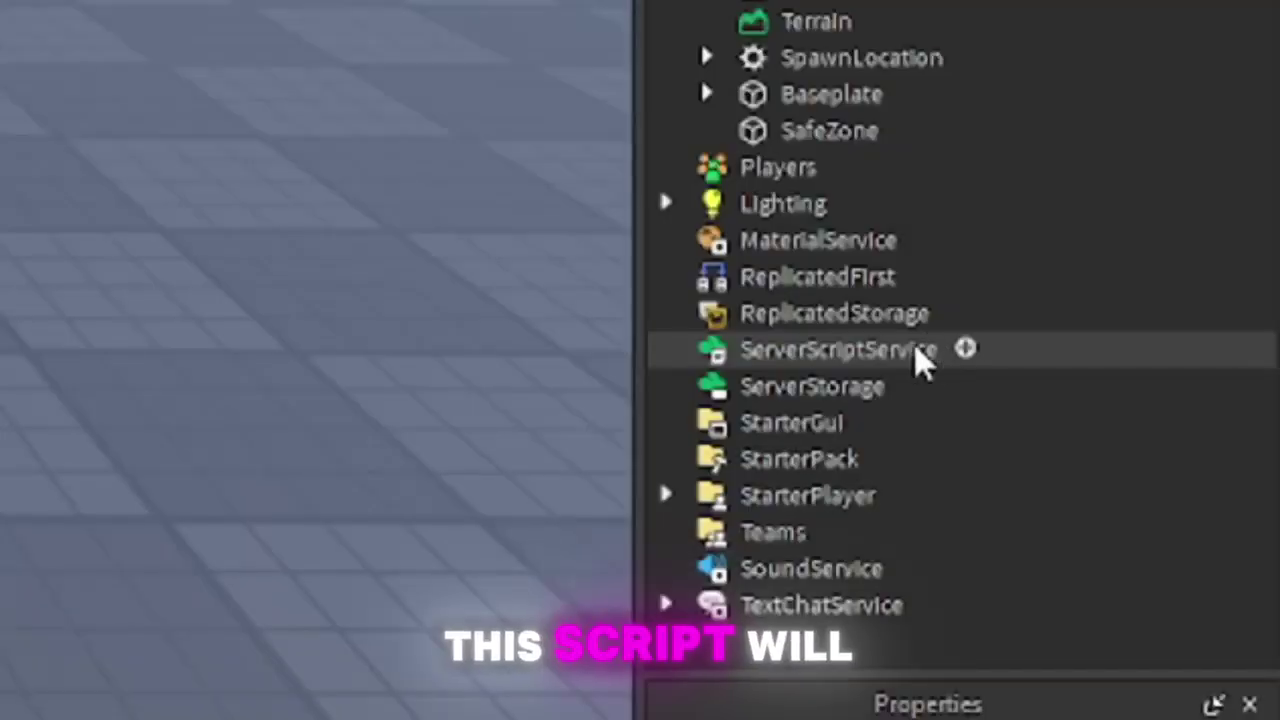
# Add a Script to ServerScriptService and paste in the SafeZone healing code.
pyautogui.click(965, 348)
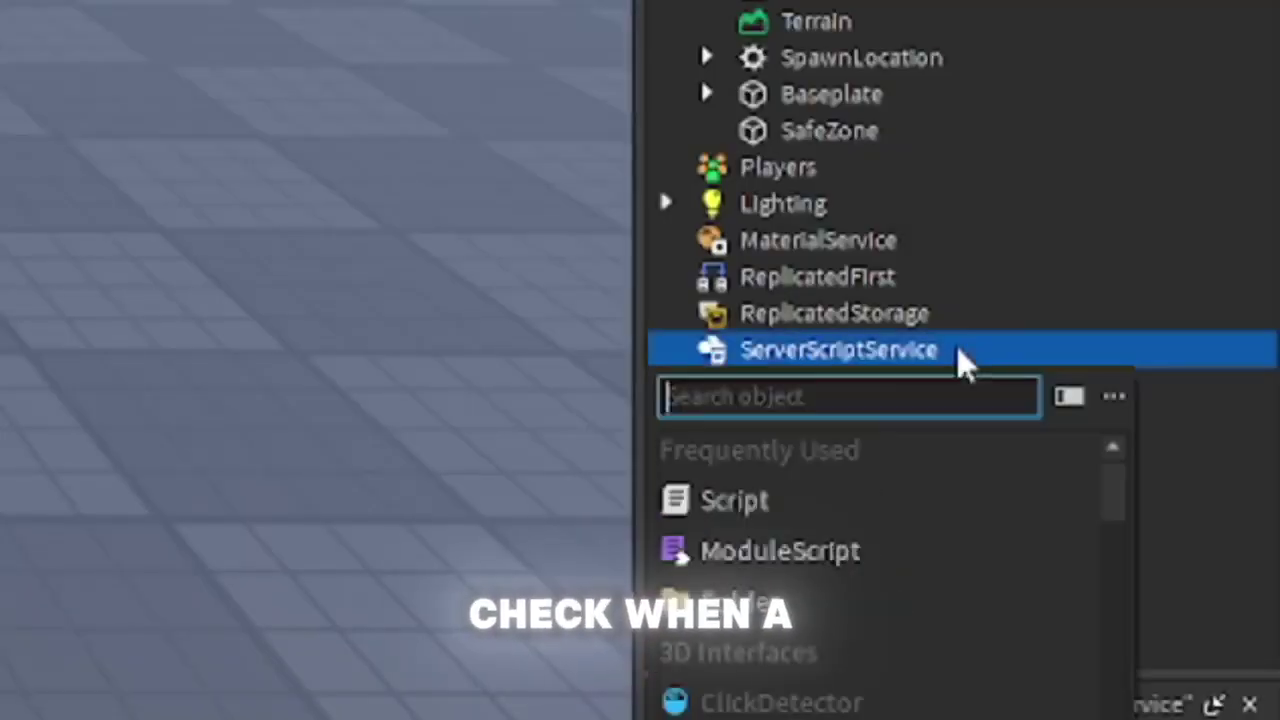
pyautogui.click(840, 498)
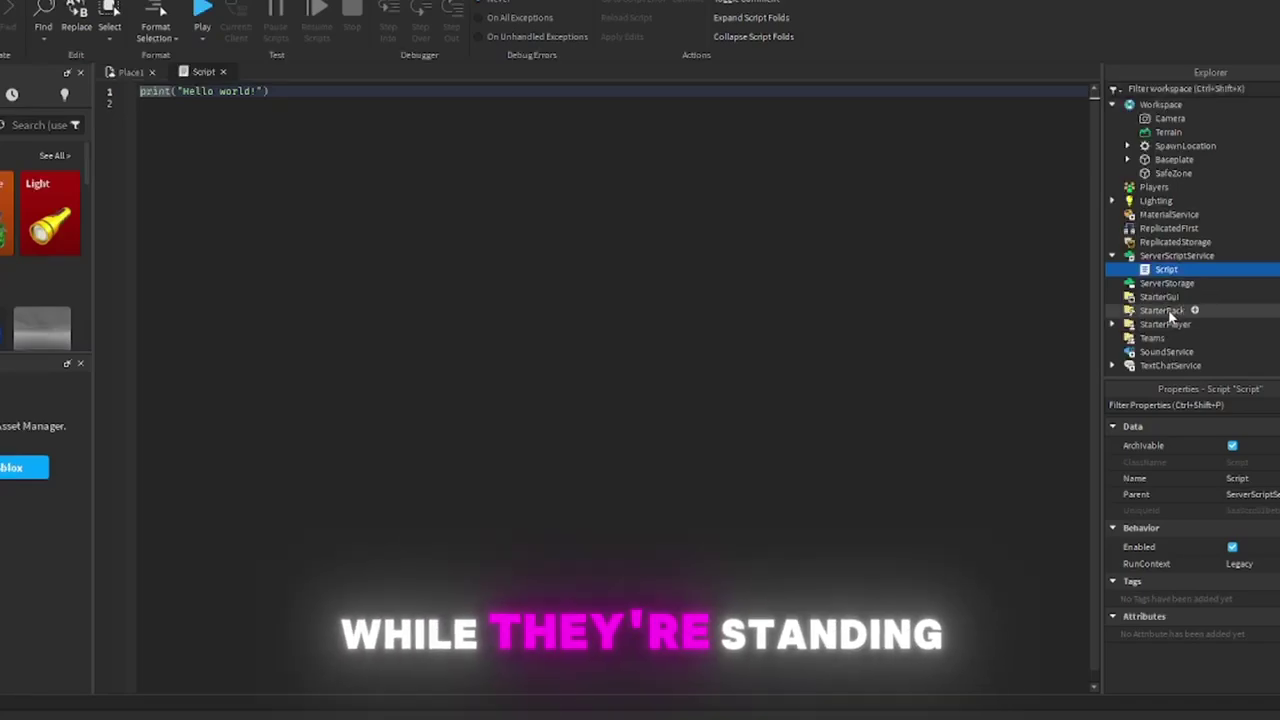
pyautogui.click(184, 90)
pyautogui.hotkey('ctrl', 'a')
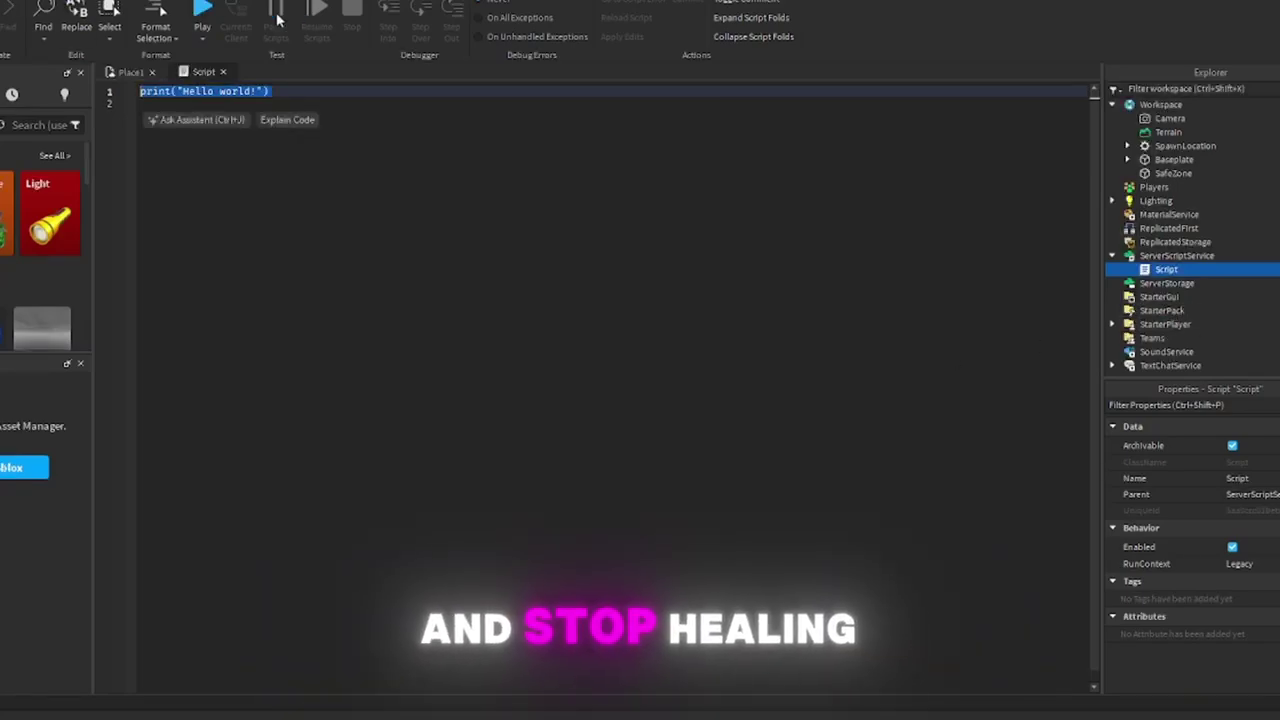
pyautogui.hotkey('ctrl', 'v')
# Start renaming the new script to a SafeZone-based name.
pyautogui.rightClick(1185, 268)
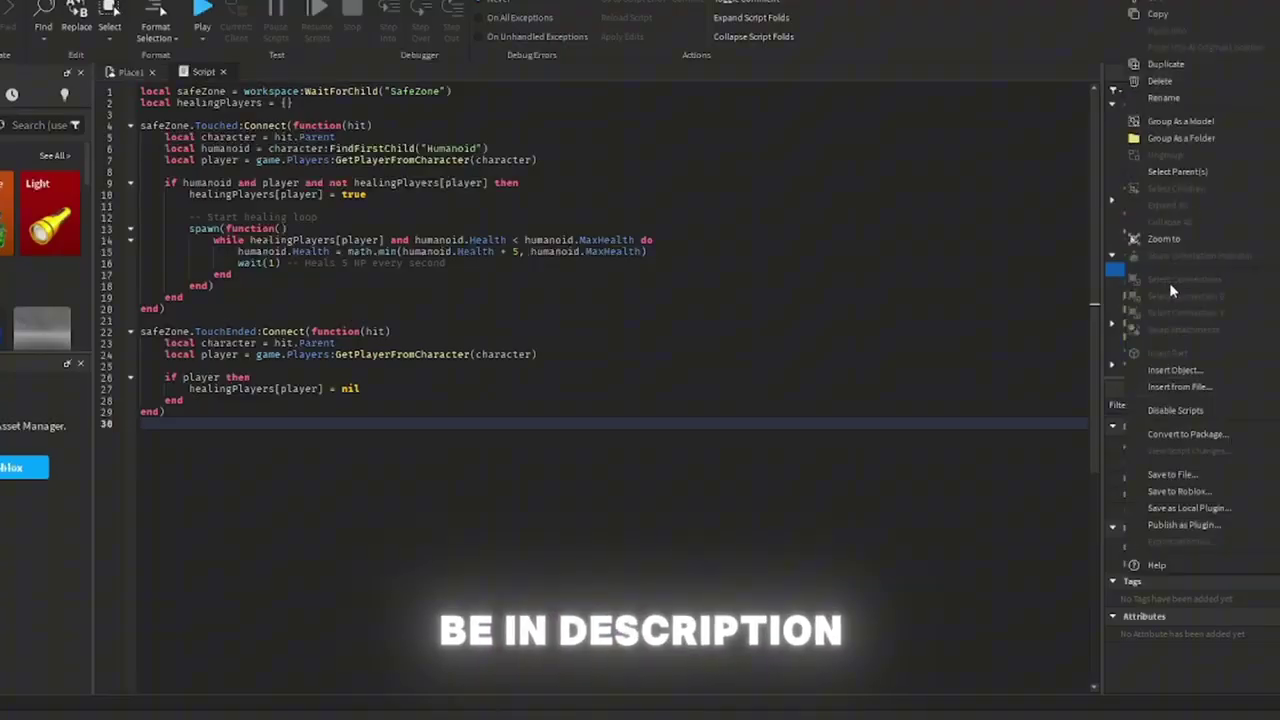
pyautogui.click(850, 28)
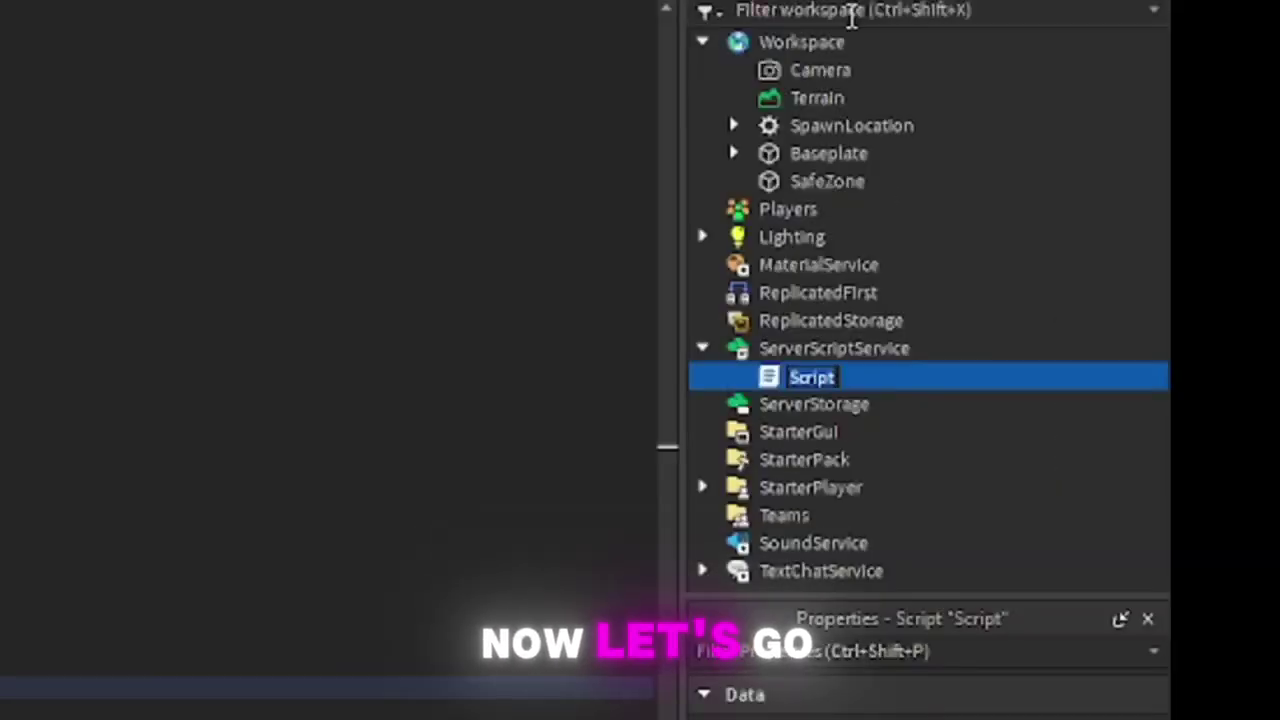
pyautogui.write('SafeZ')
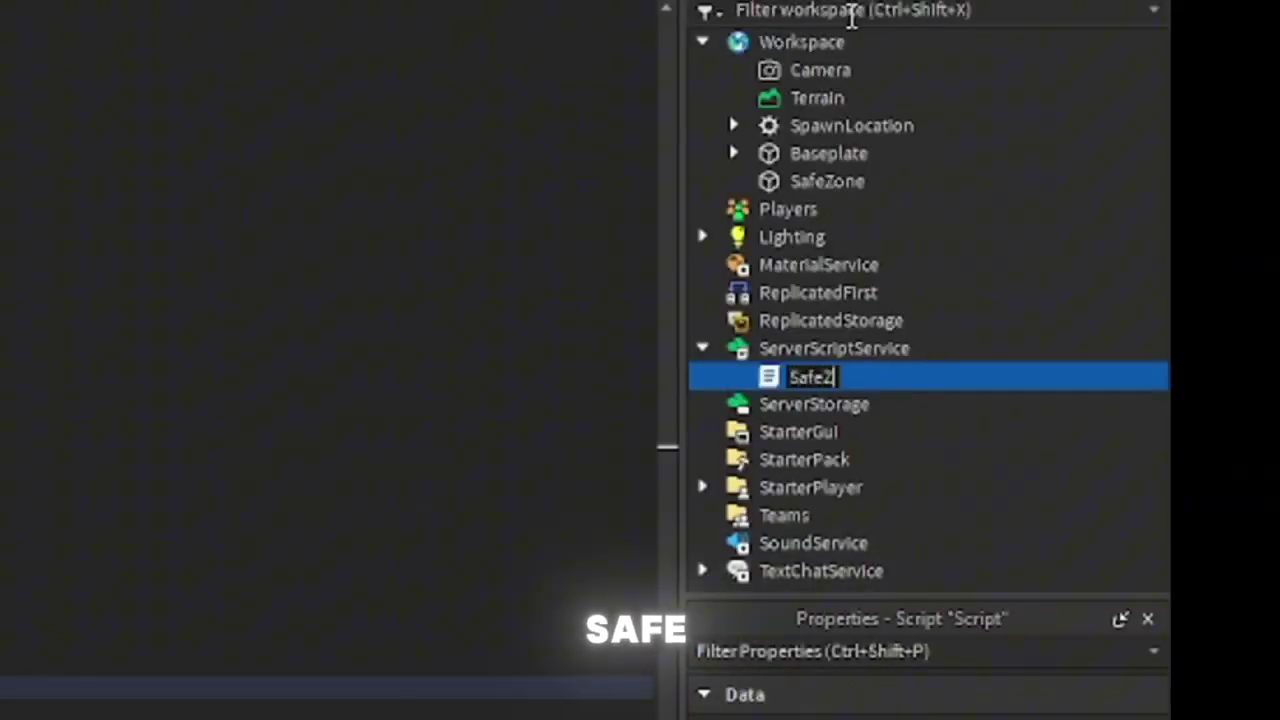
pyautogui.write('neScript')
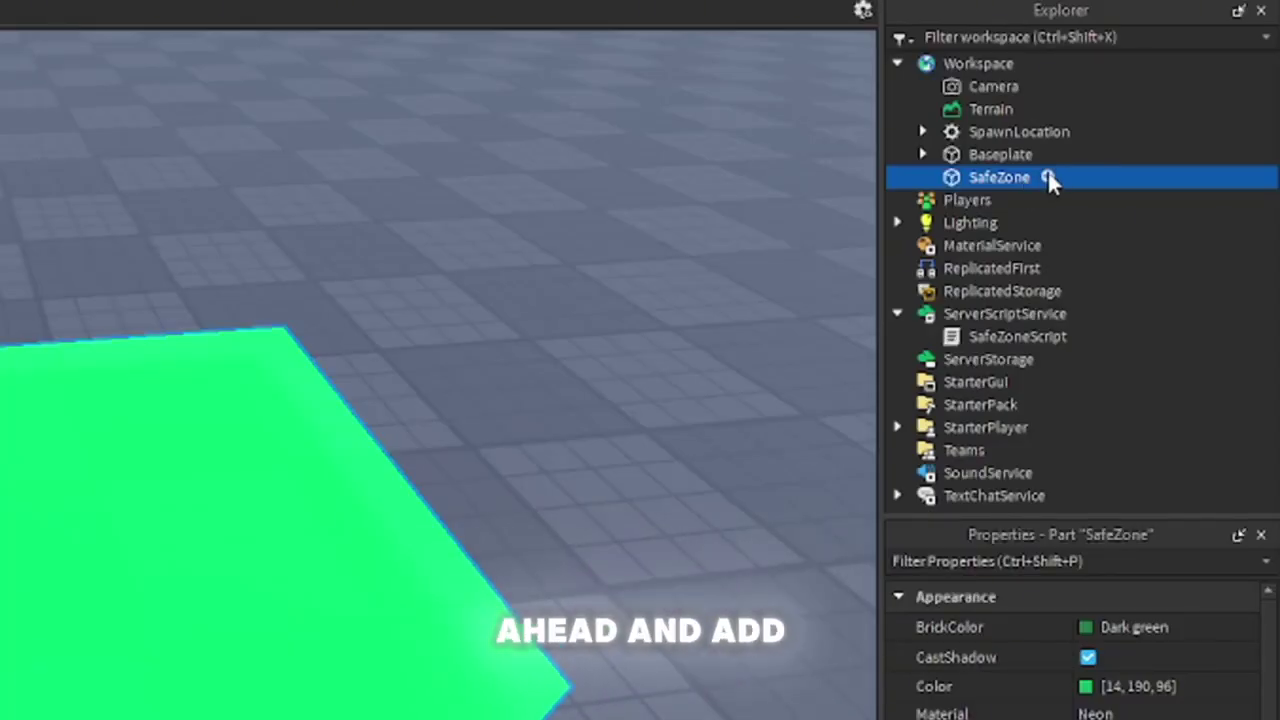
# Add a BillboardGui to SafeZone and rename it HealGui.
pyautogui.click(1048, 174)
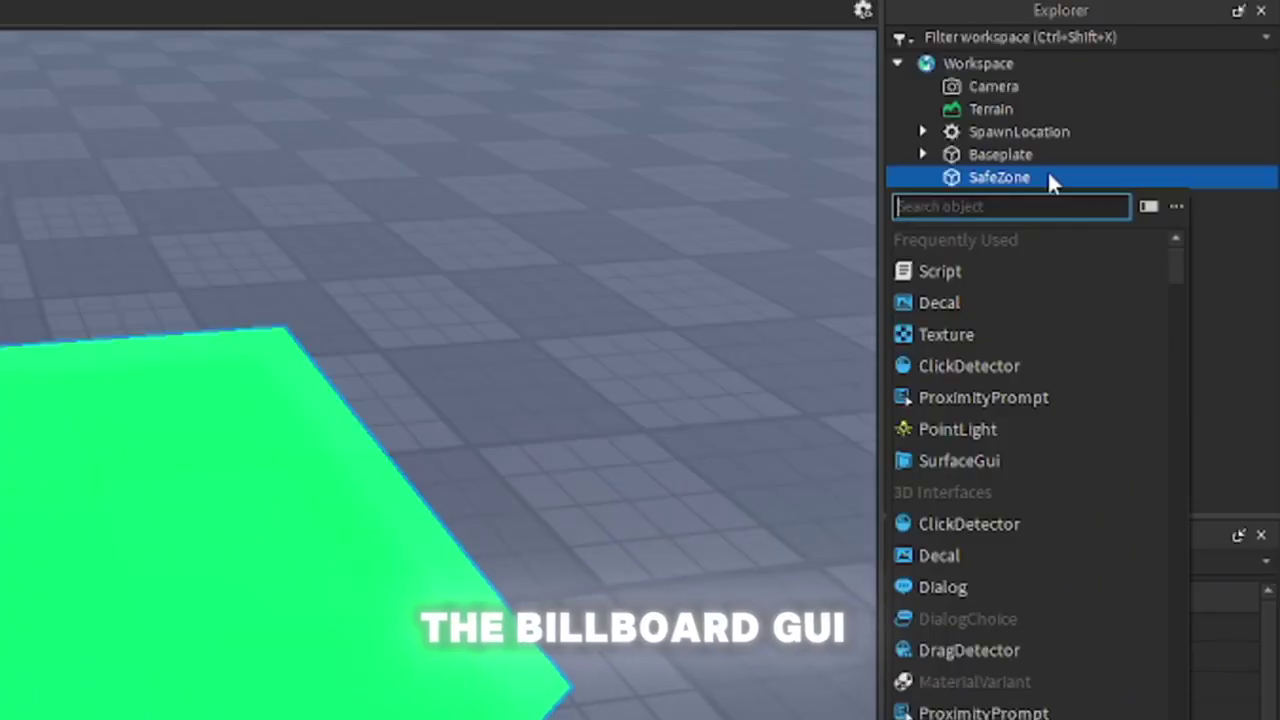
pyautogui.write('bi')
pyautogui.click(1025, 236)
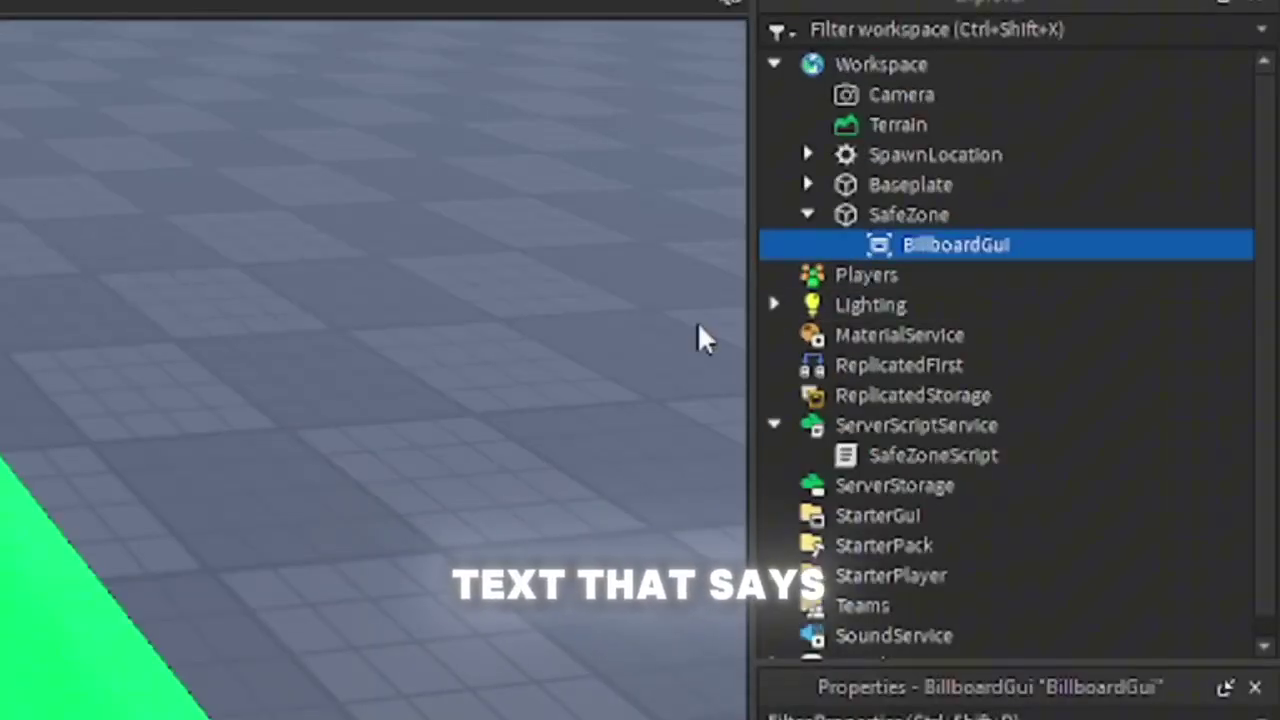
pyautogui.moveTo(1000, 305)
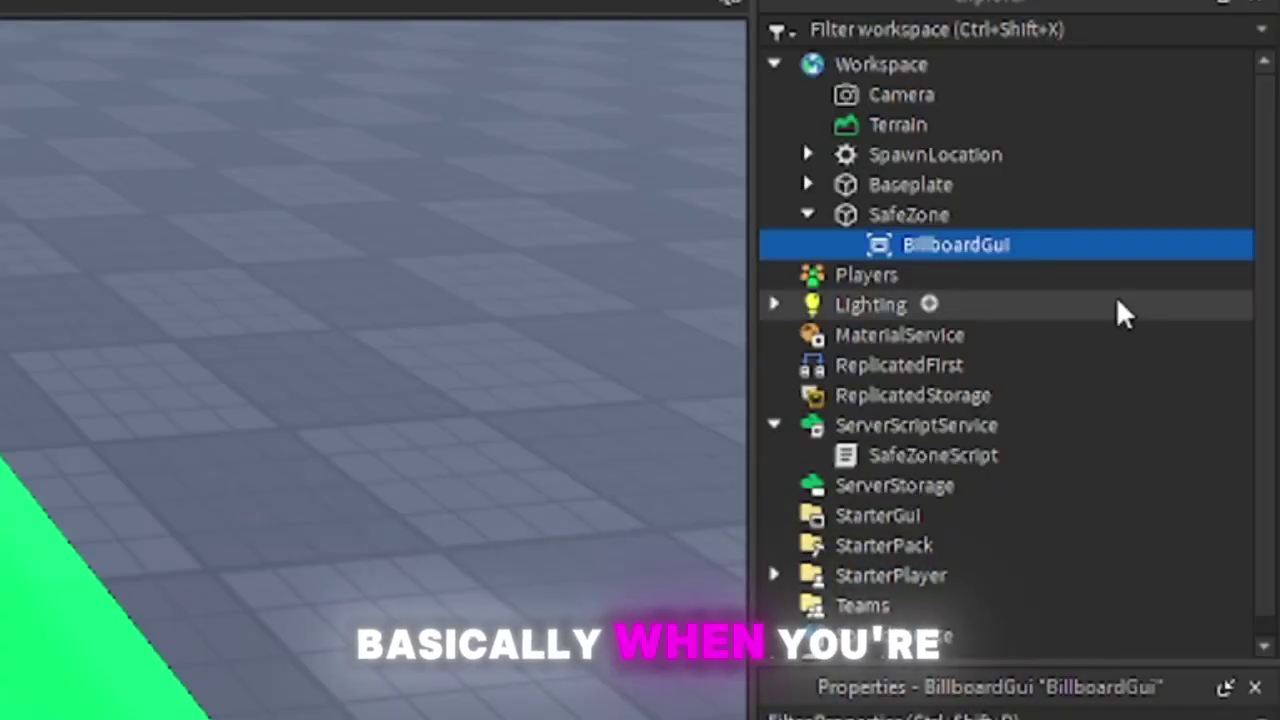
pyautogui.rightClick(956, 246)
pyautogui.click(981, 480)
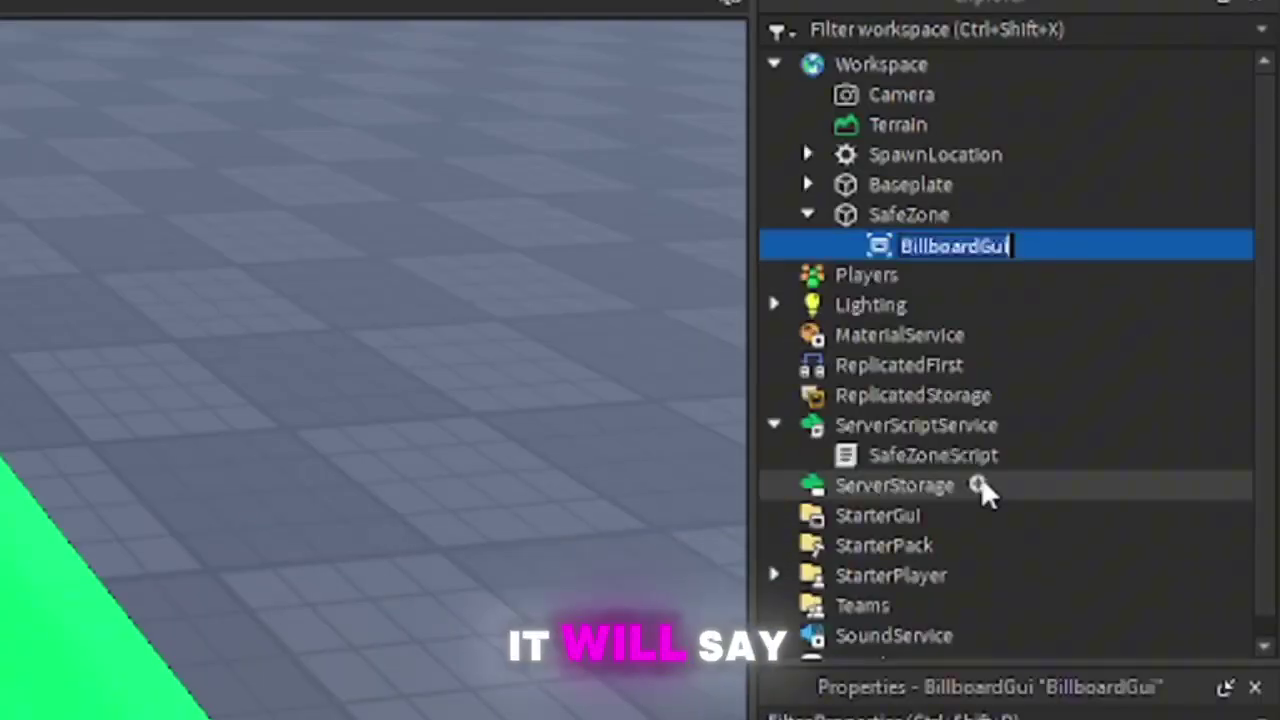
pyautogui.write('HealG')
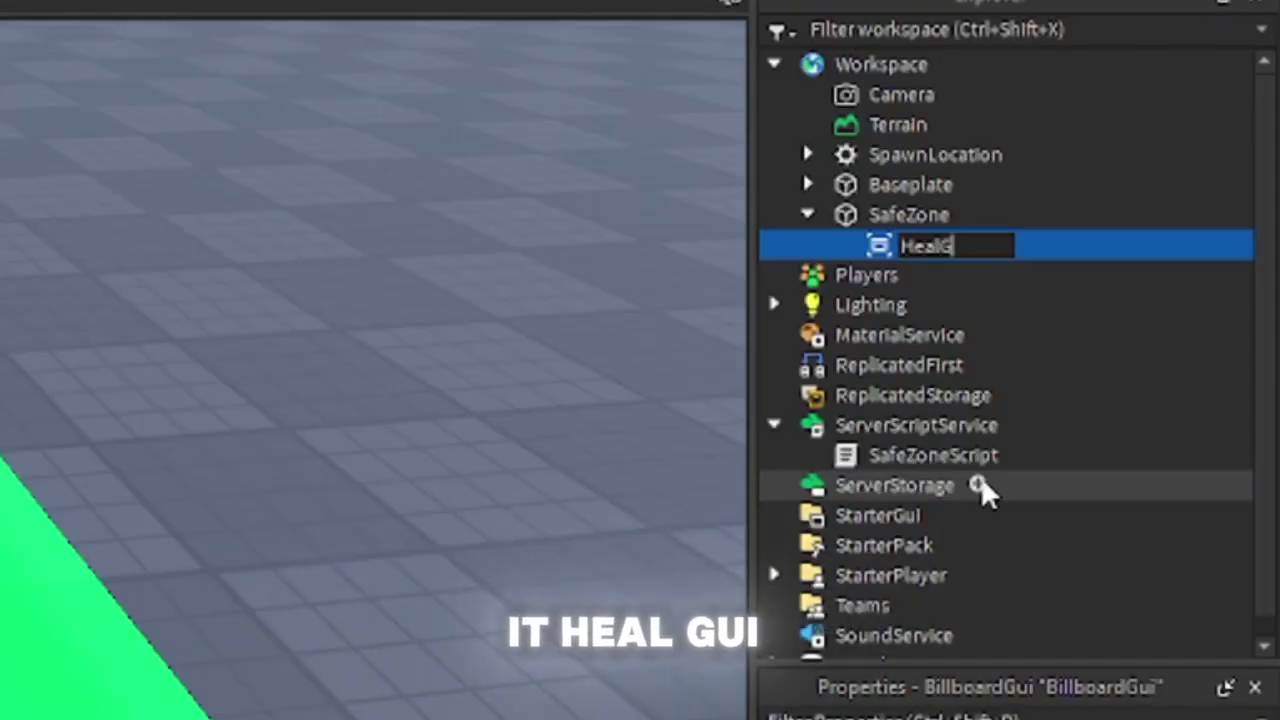
pyautogui.write('ui')
# Add a TextLabel inside HealGui with the text 'Healing...'.
pyautogui.click(988, 237)
pyautogui.click(893, 360)
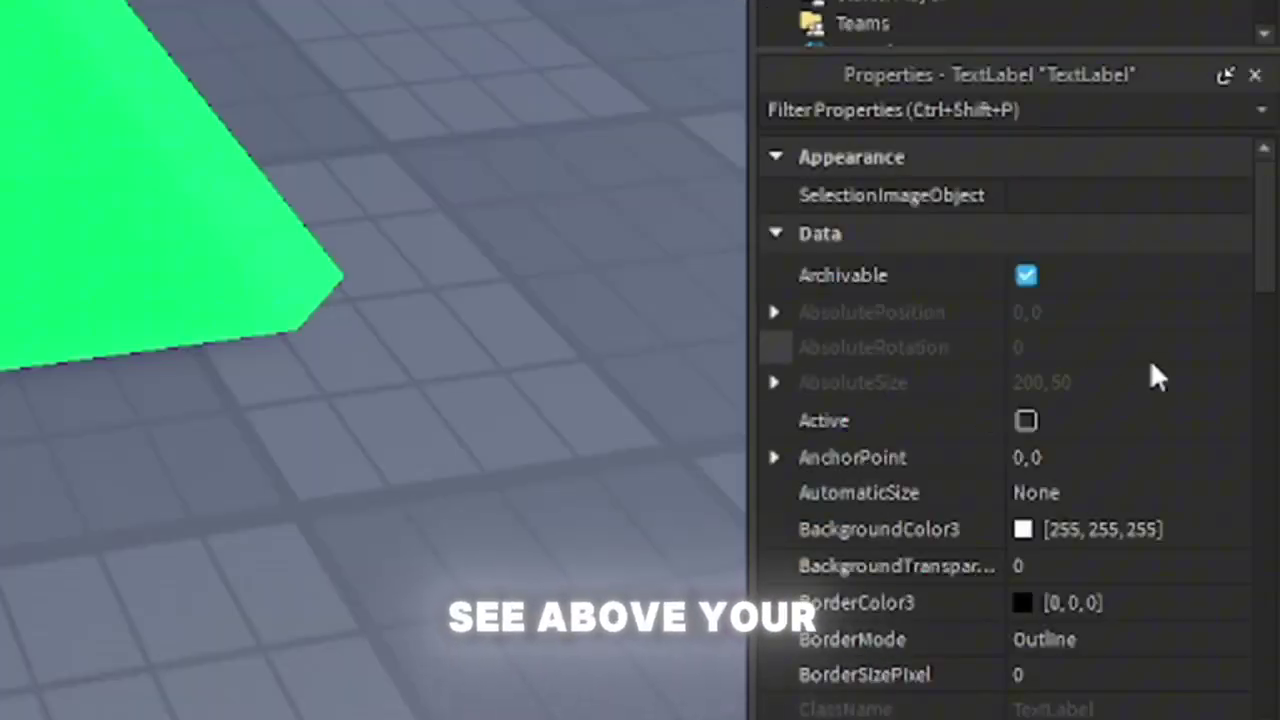
pyautogui.scroll(-3, 1155, 377)
pyautogui.scroll(-10, 1101, 457)
pyautogui.click(1100, 462)
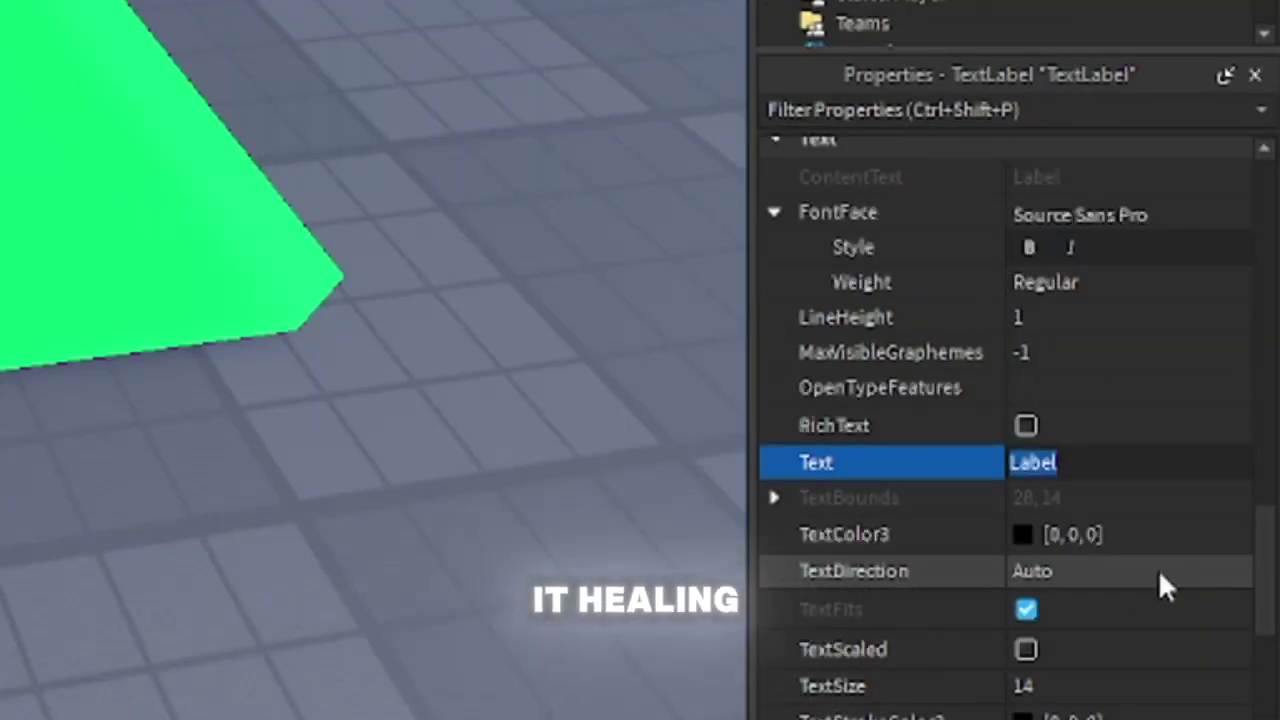
pyautogui.write('Hea')
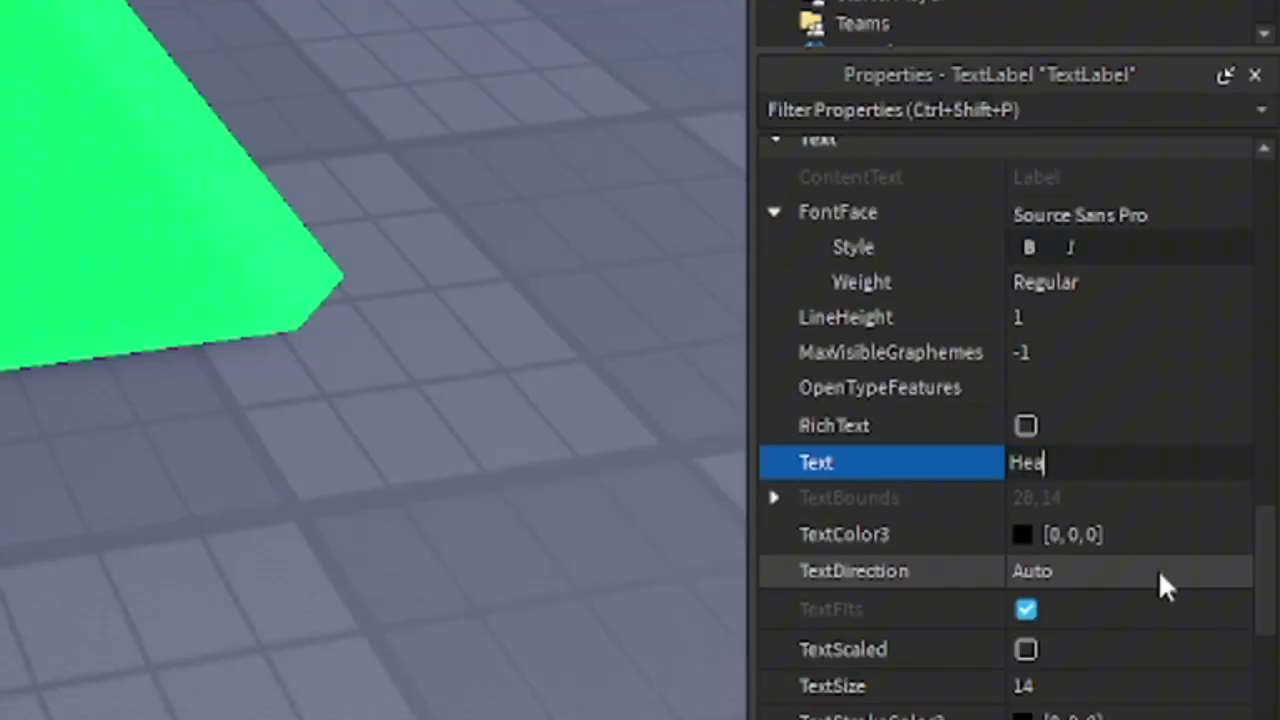
pyautogui.write('ling.')
pyautogui.write('..')
pyautogui.press('Return')
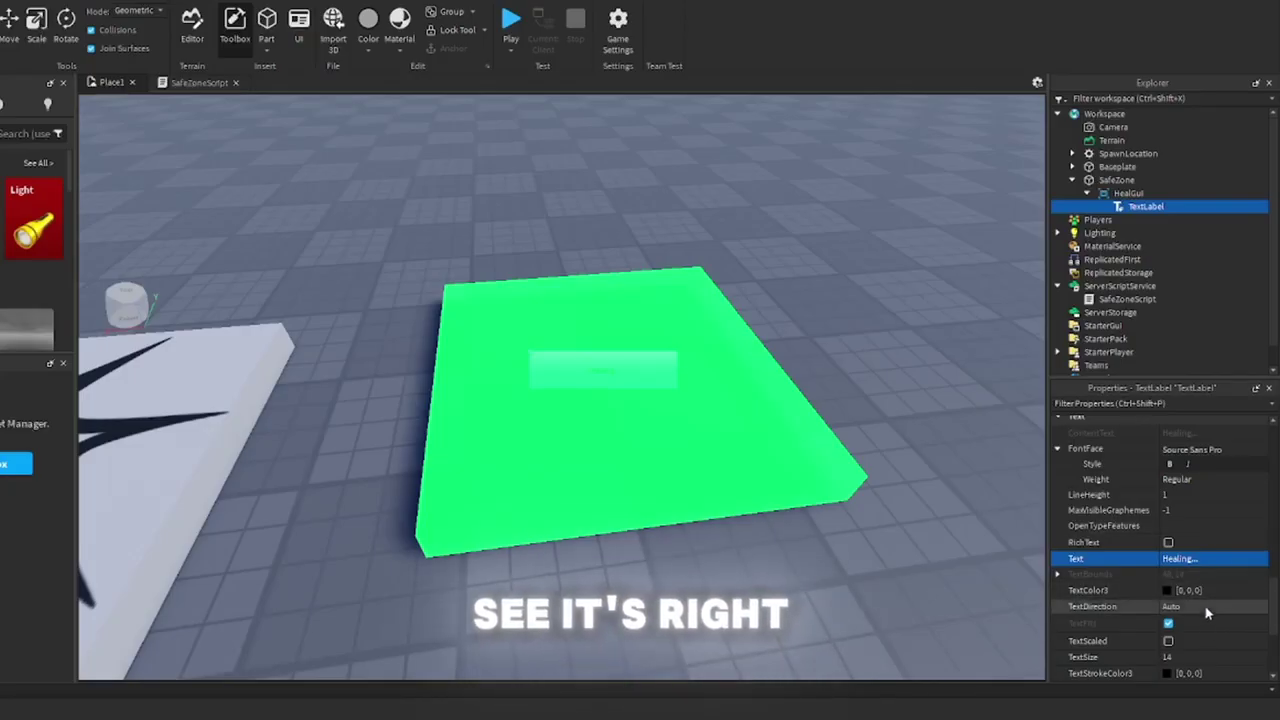
# Give the label BackgroundTransparency 1 and TextColor3 0, 255, 0.
pyautogui.scroll(5, 1207, 613)
pyautogui.scroll(-1, 1135, 560)
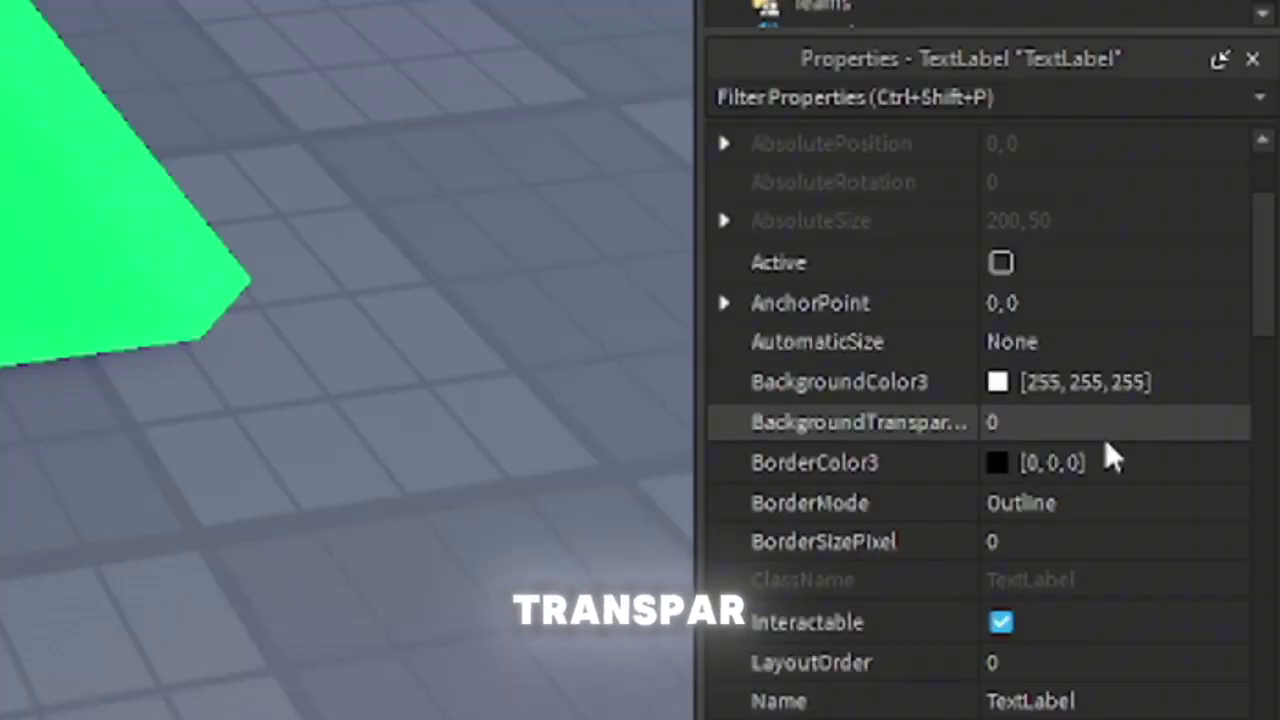
pyautogui.click(1106, 440)
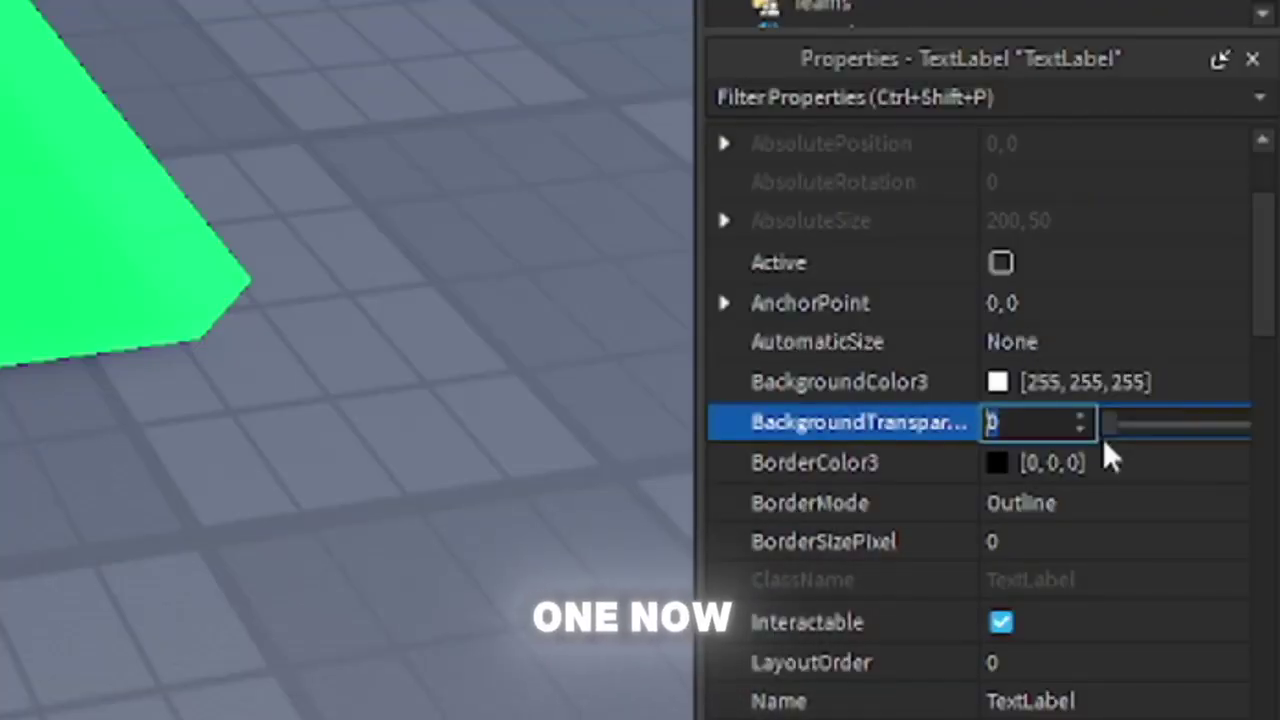
pyautogui.scroll(-8, 1065, 398)
pyautogui.click(1062, 388)
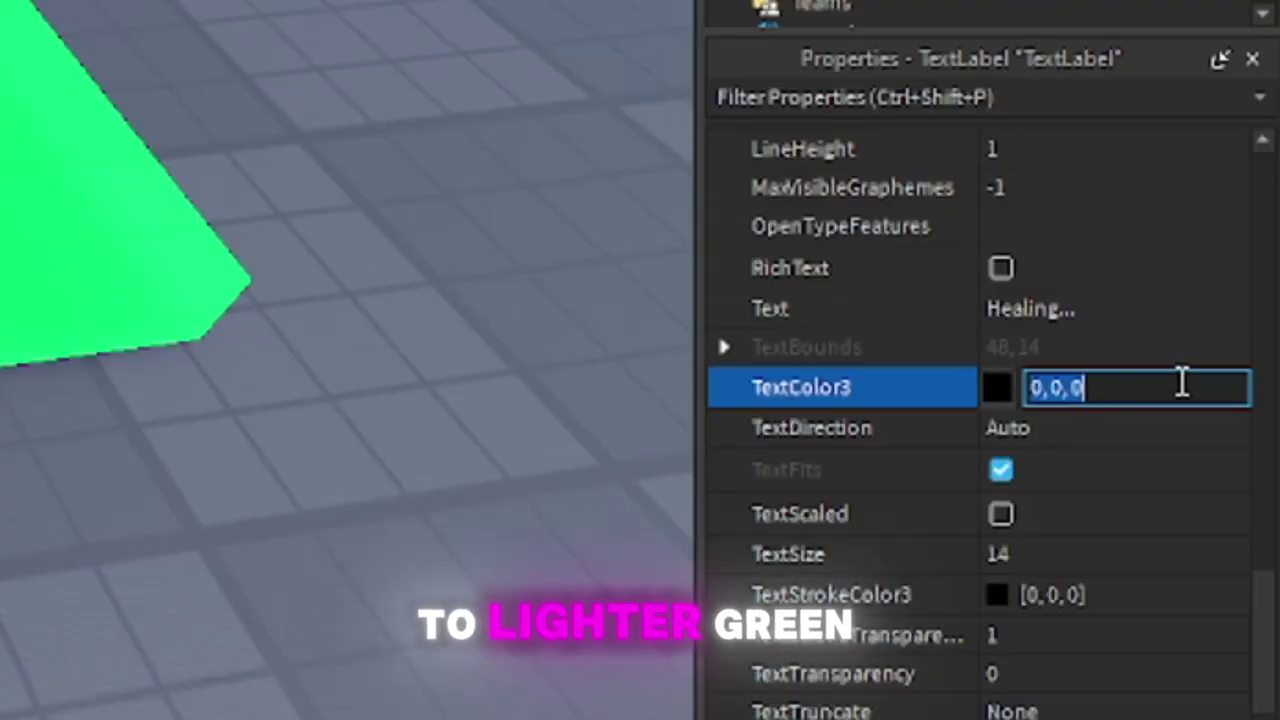
pyautogui.write('0')
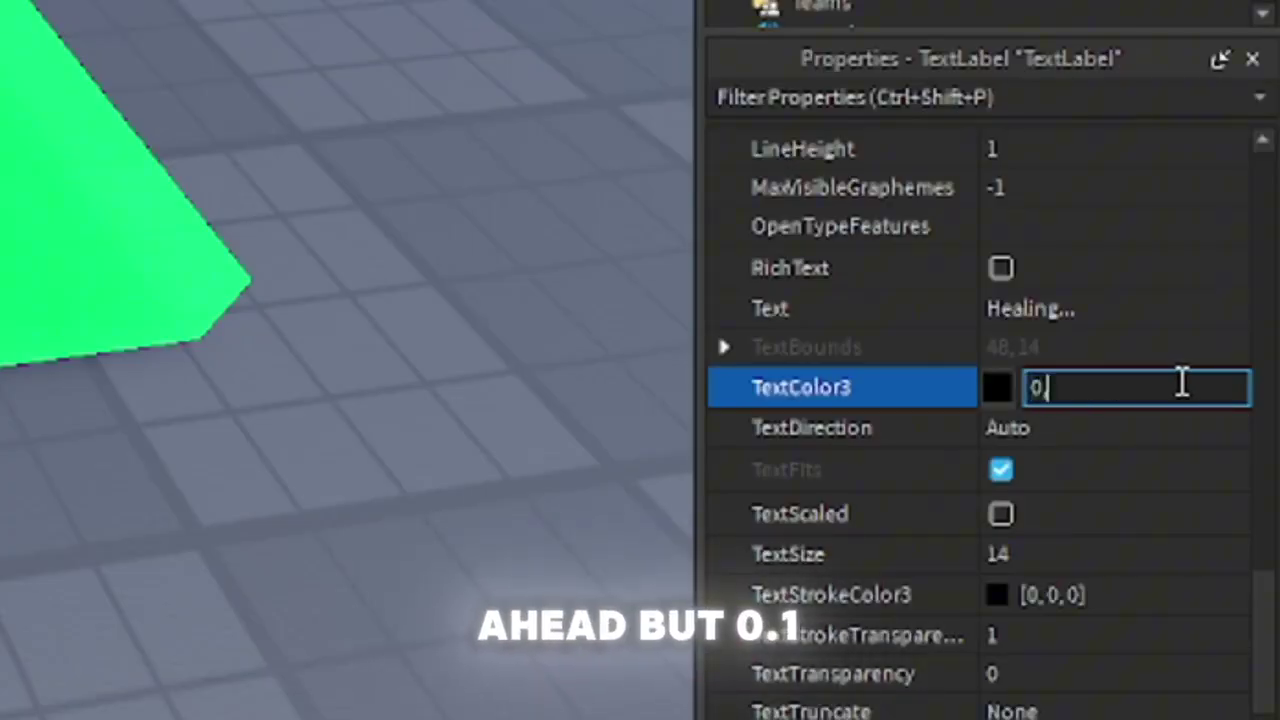
pyautogui.write(',0')
pyautogui.press('Return')
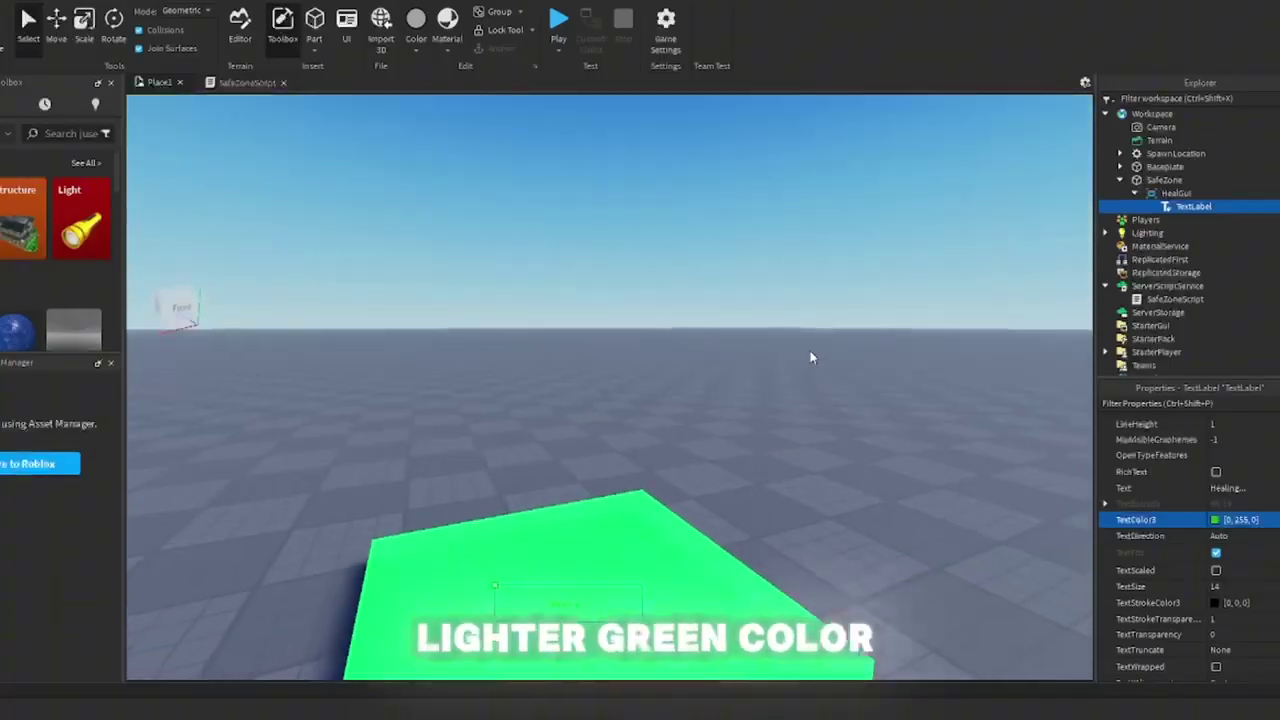
# Change SafeZone's colour to a darker green.
pyautogui.press('s')
pyautogui.press('w')
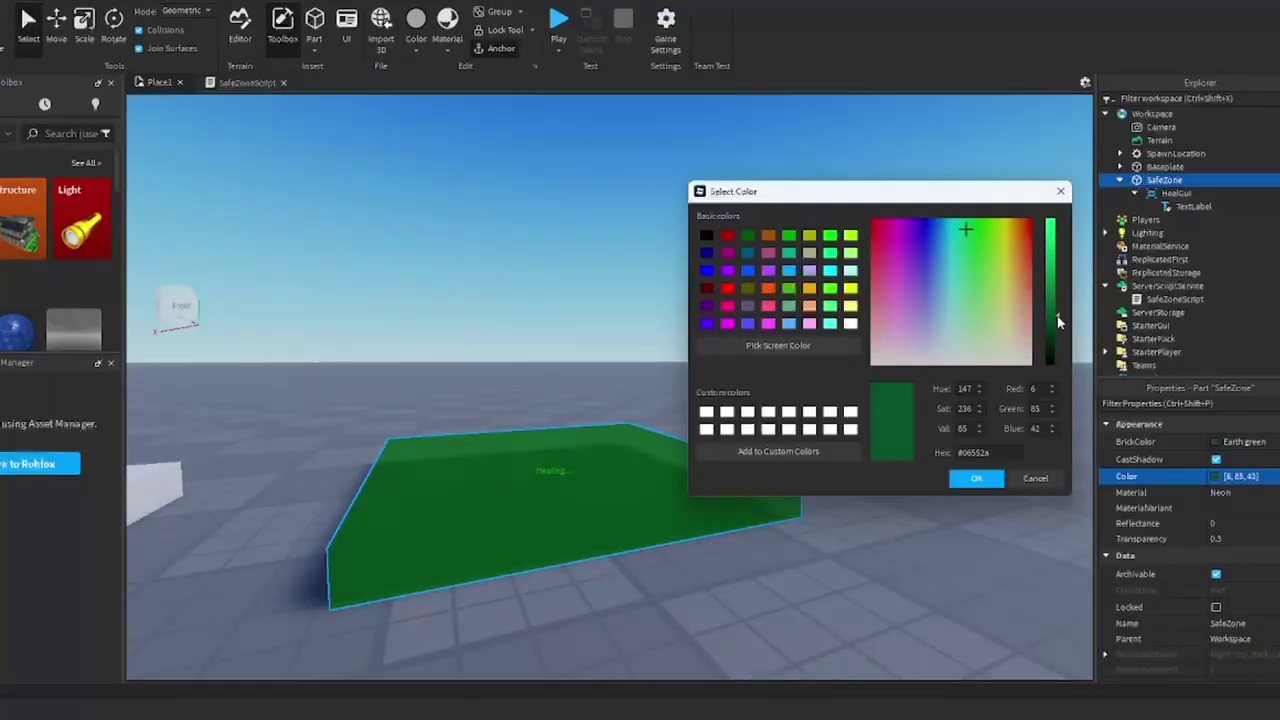
pyautogui.moveTo(1058, 321)
pyautogui.mouseDown()
pyautogui.moveTo(1058, 304)
pyautogui.moveTo(1062, 316)
pyautogui.mouseUp()
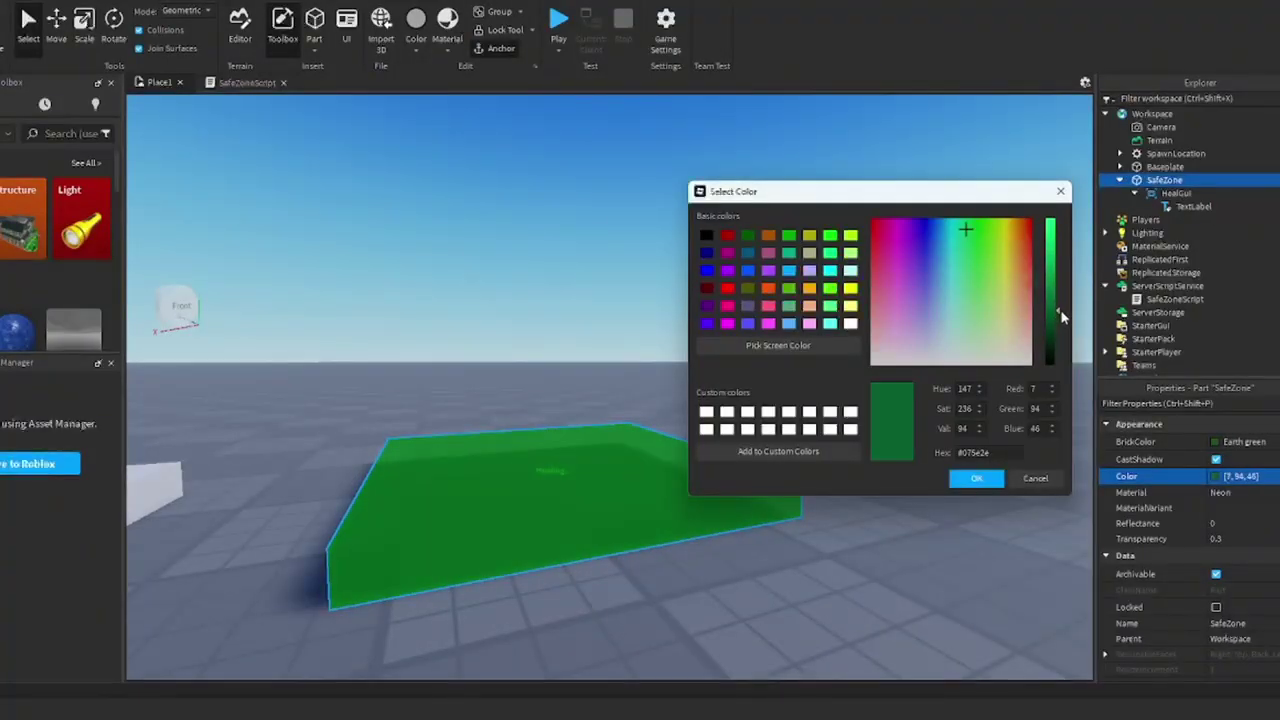
pyautogui.click(974, 479)
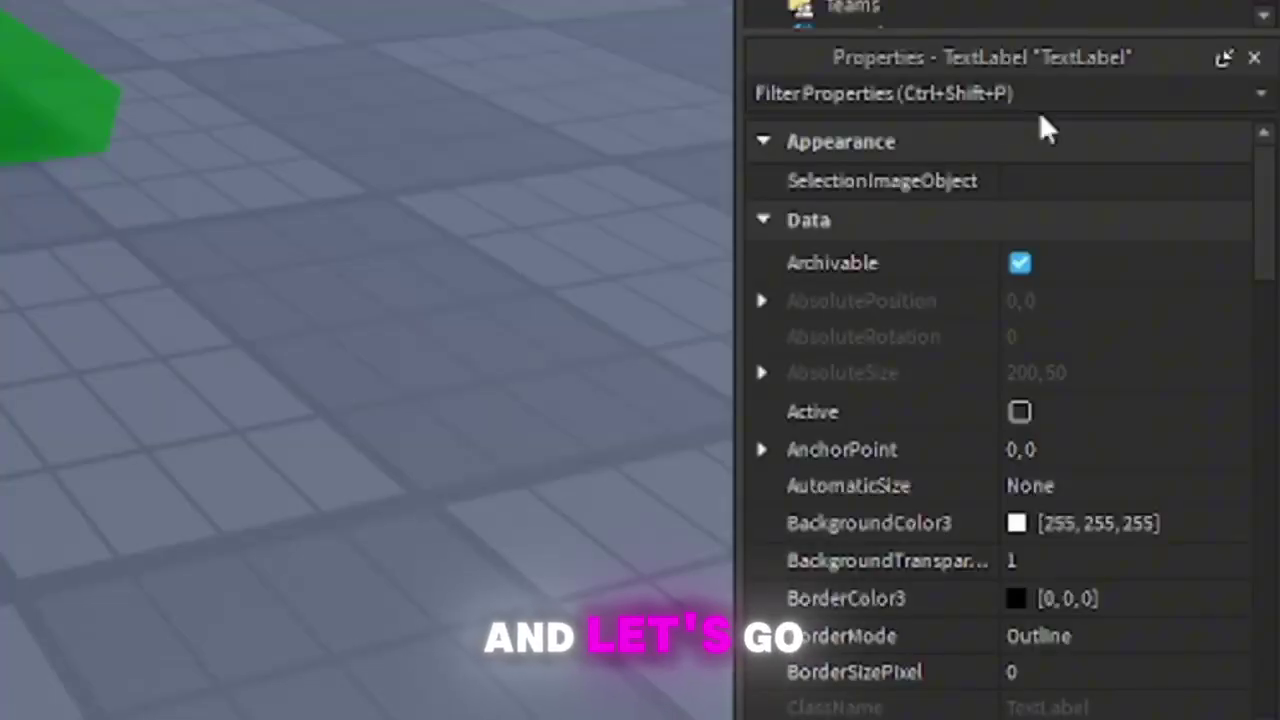
# Set the label's TextStrokeTransparency to 0.5 and enable TextScaled.
pyautogui.scroll(-10, 1208, 491)
pyautogui.click(1061, 540)
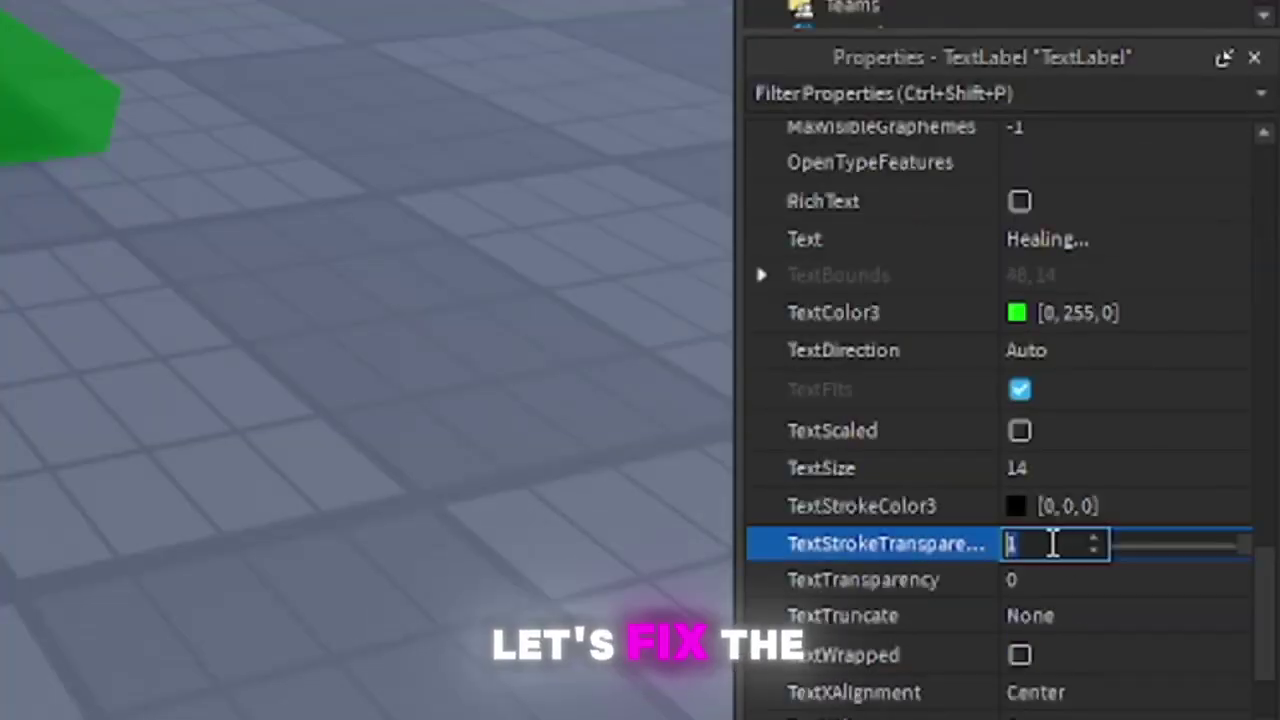
pyautogui.write('0.5')
pyautogui.press('Return')
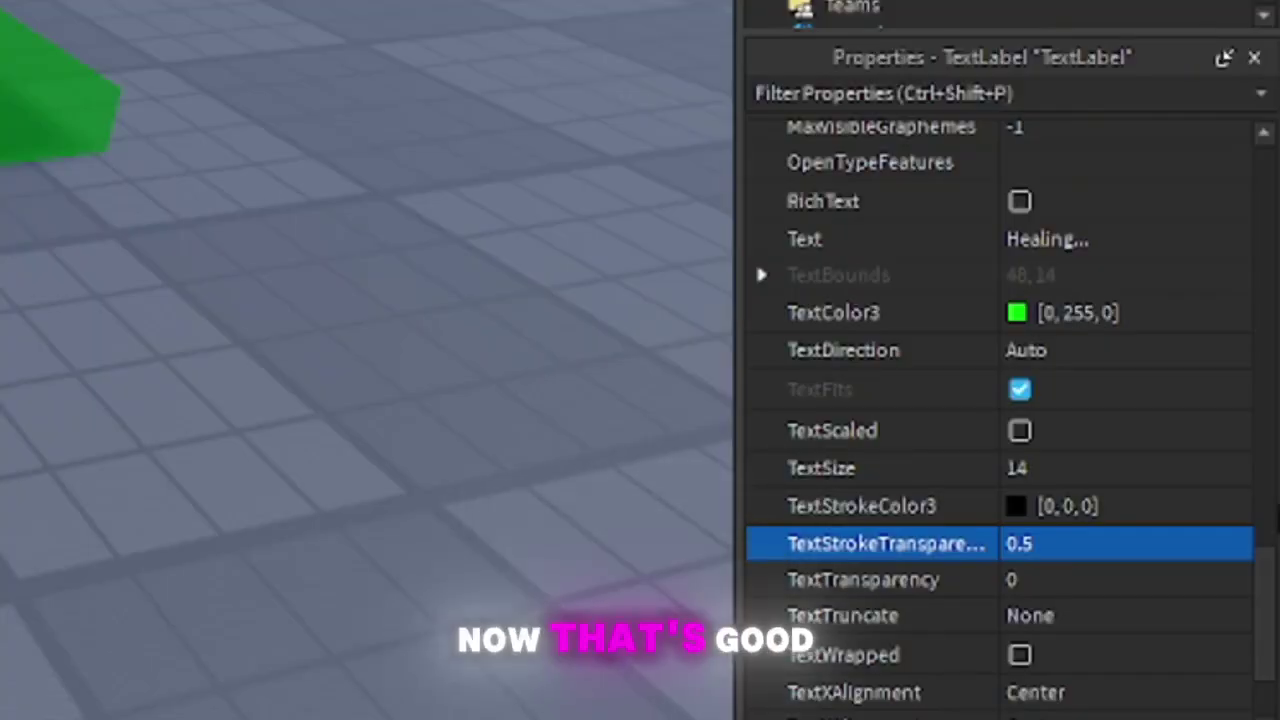
pyautogui.click(1020, 430)
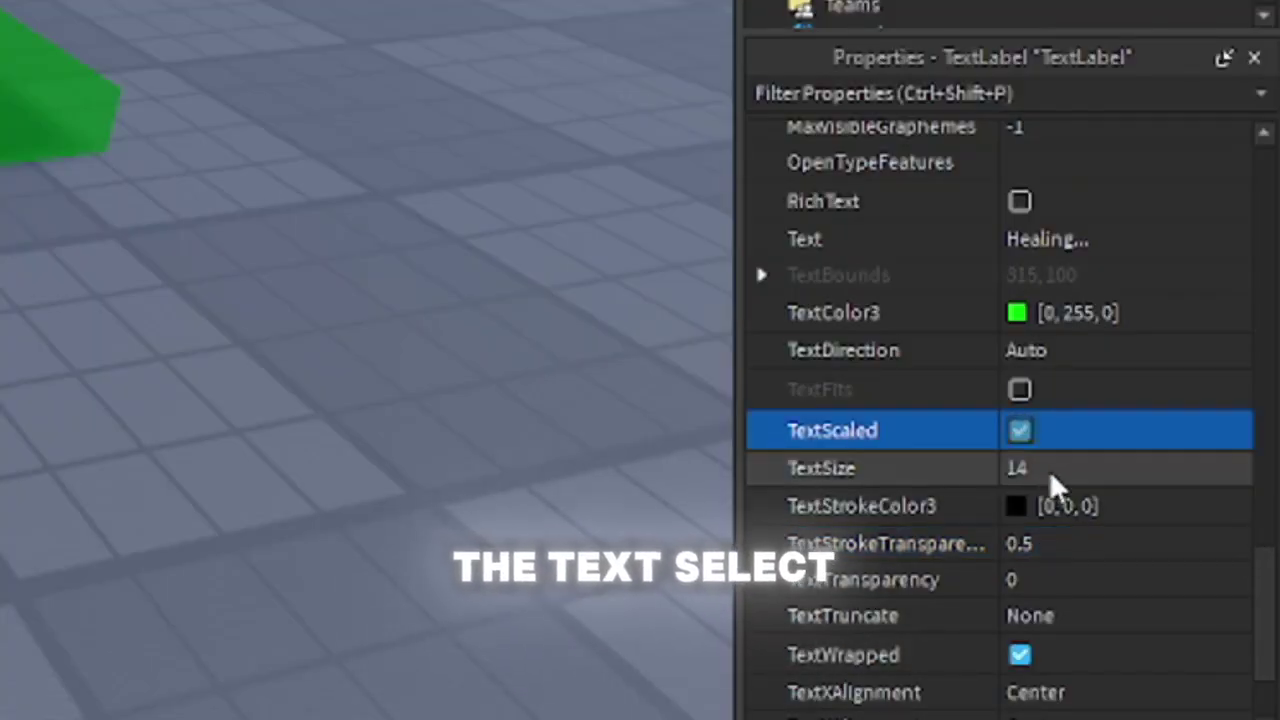
# Hide the Healing... label by default.
pyautogui.scroll(-2, 1034, 451)
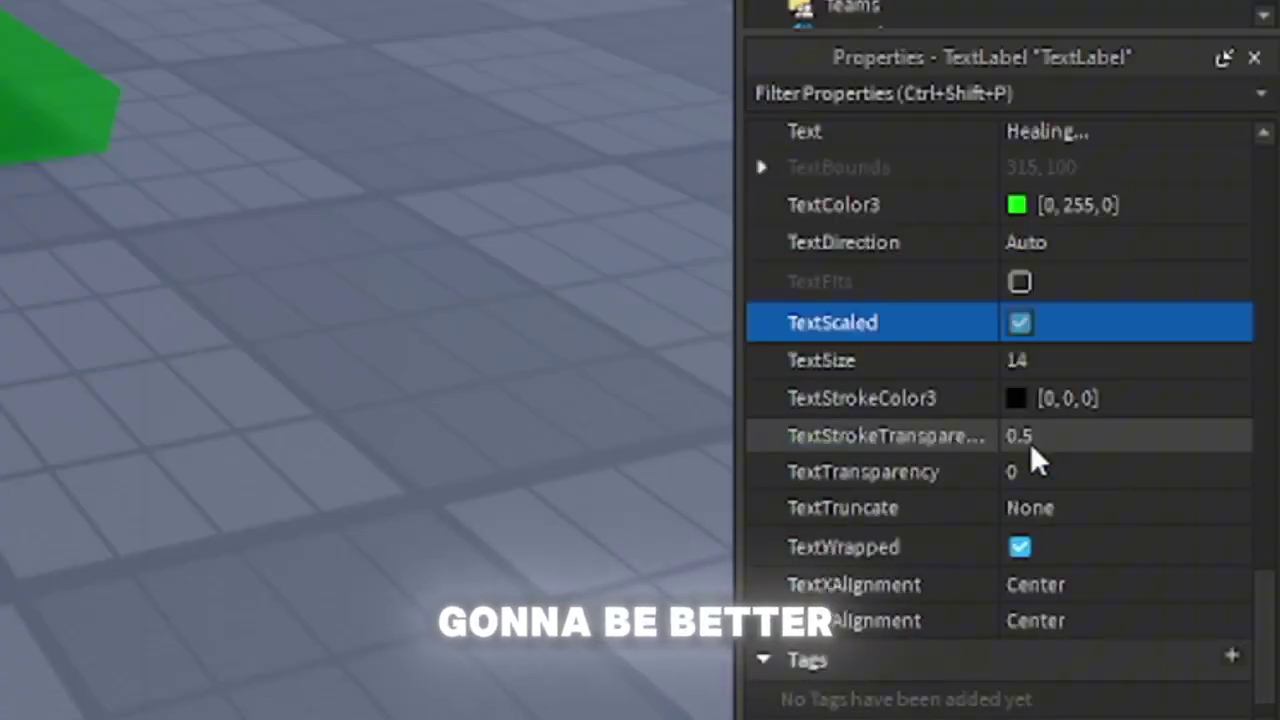
pyautogui.scroll(-1, 1030, 444)
pyautogui.scroll(4, 1030, 444)
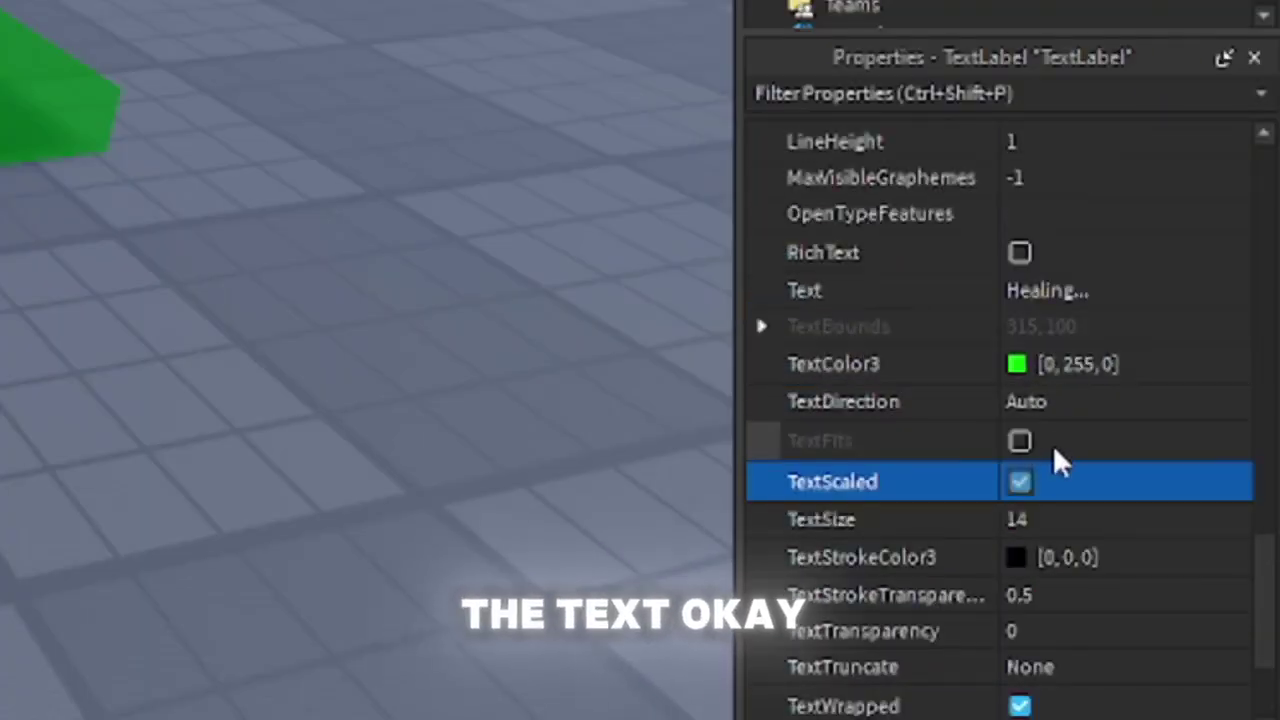
pyautogui.scroll(3, 1054, 450)
pyautogui.scroll(3, 1063, 412)
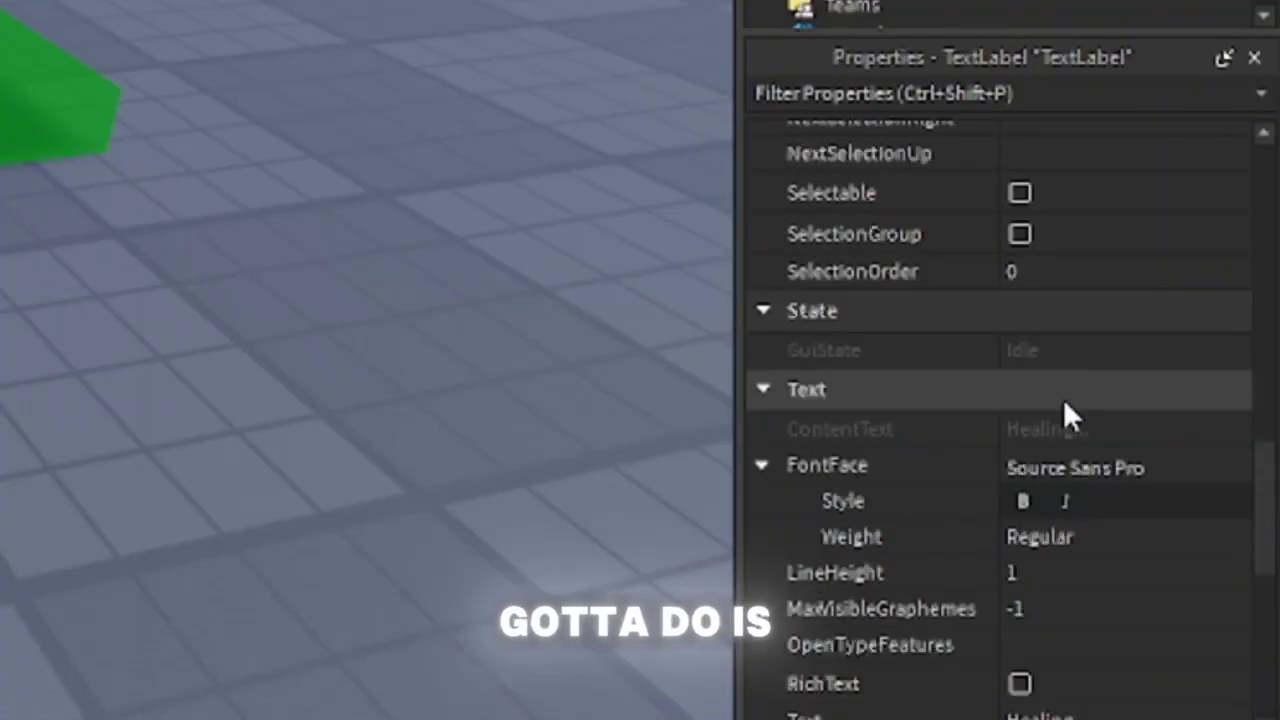
pyautogui.scroll(3, 1063, 412)
pyautogui.scroll(4, 1065, 415)
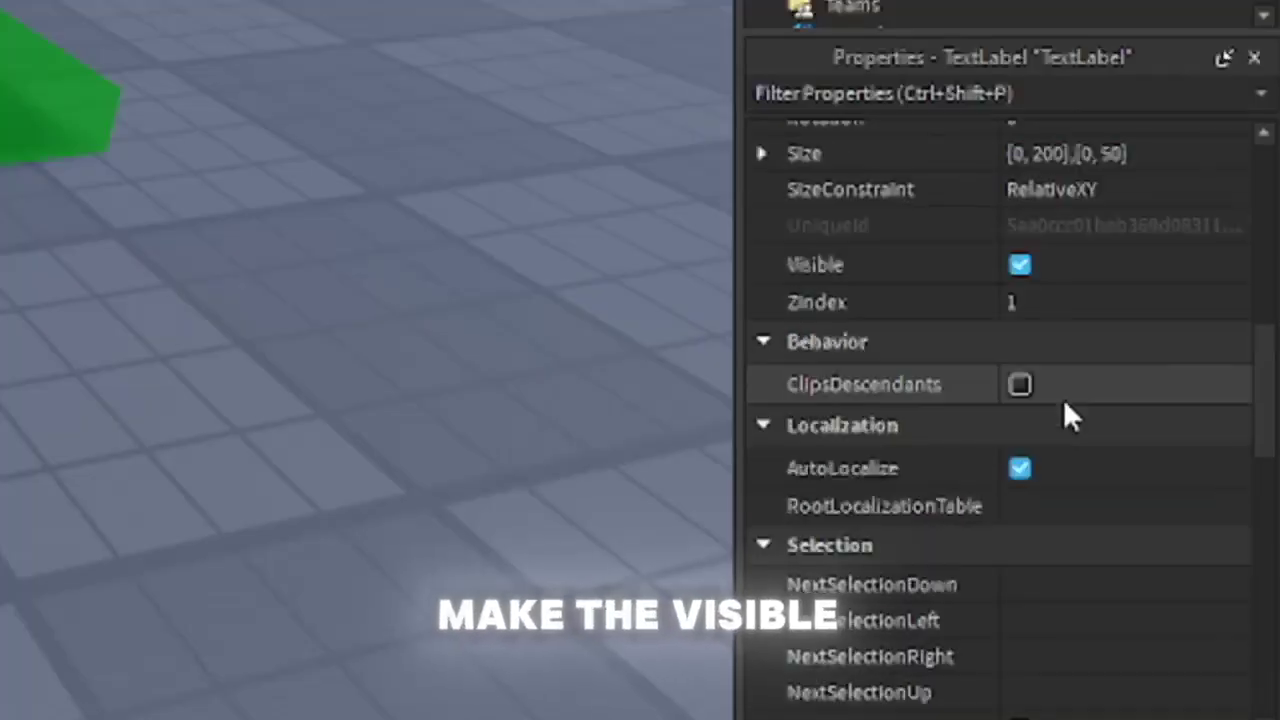
pyautogui.click(1019, 266)
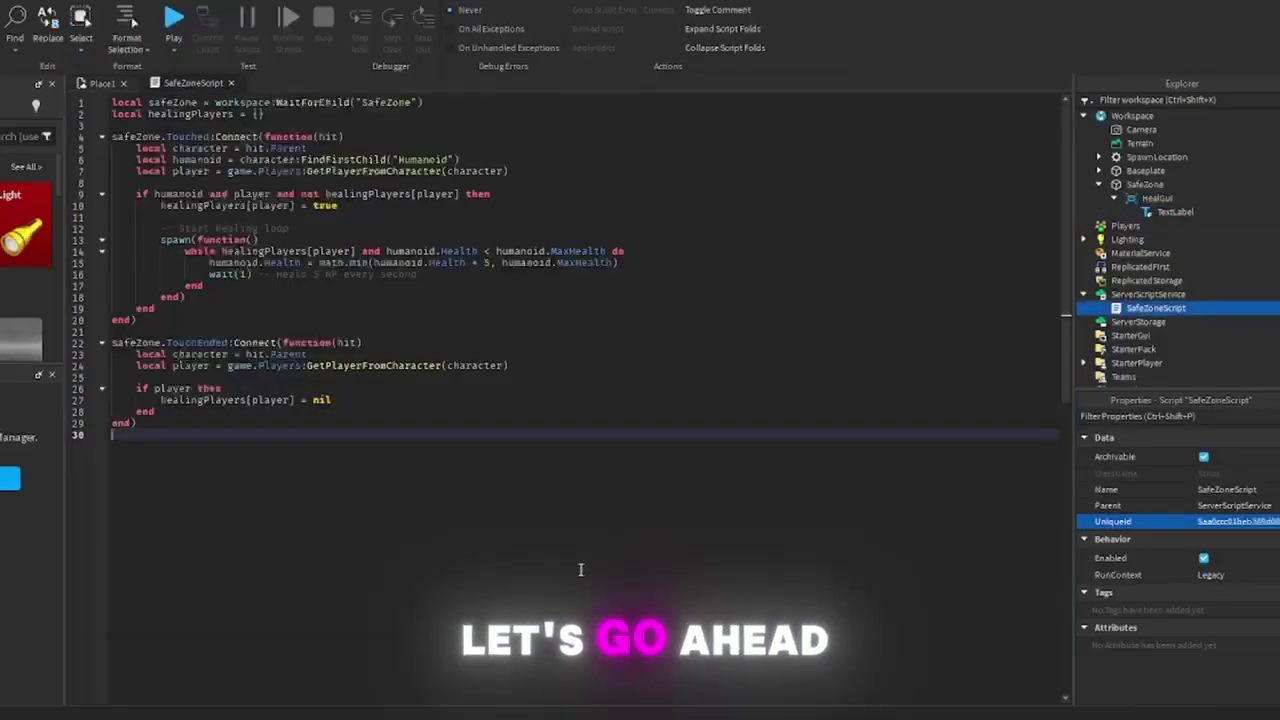
# Paste the label show/hide code into SafeZoneScript, then play-test walking onto the green pad.
pyautogui.hotkey('ctrl', 'v')
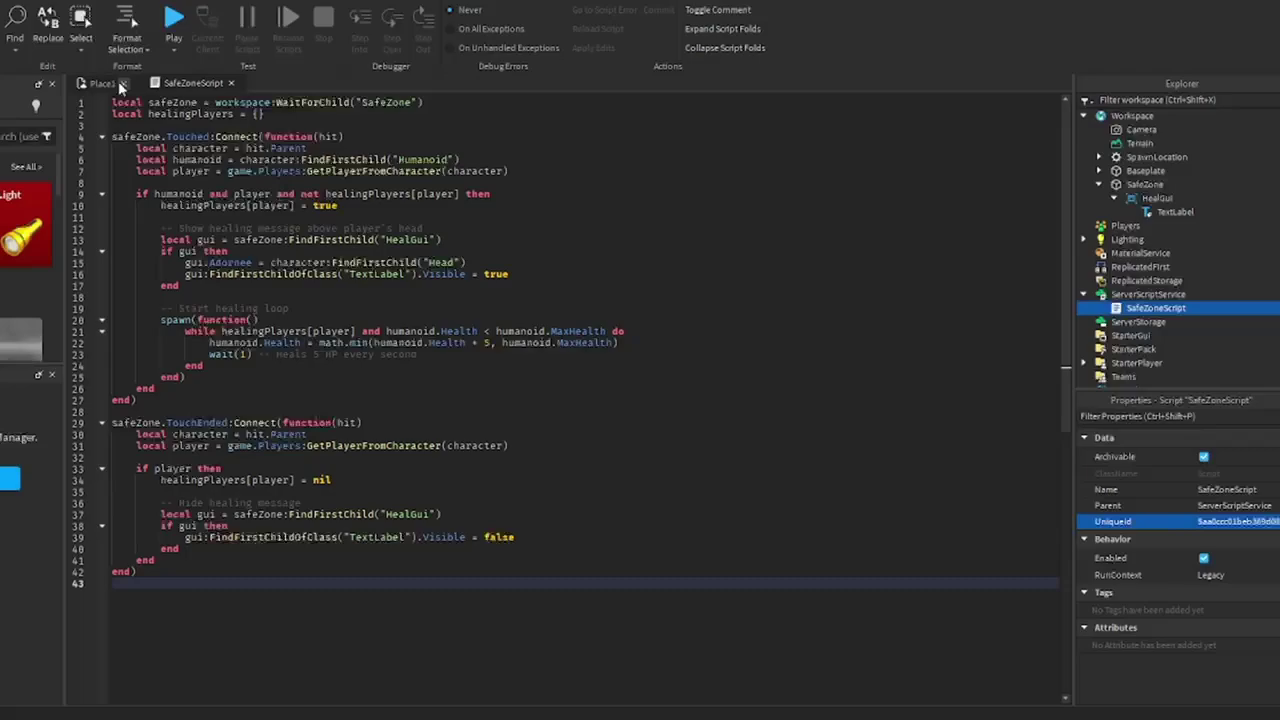
pyautogui.press('F5')
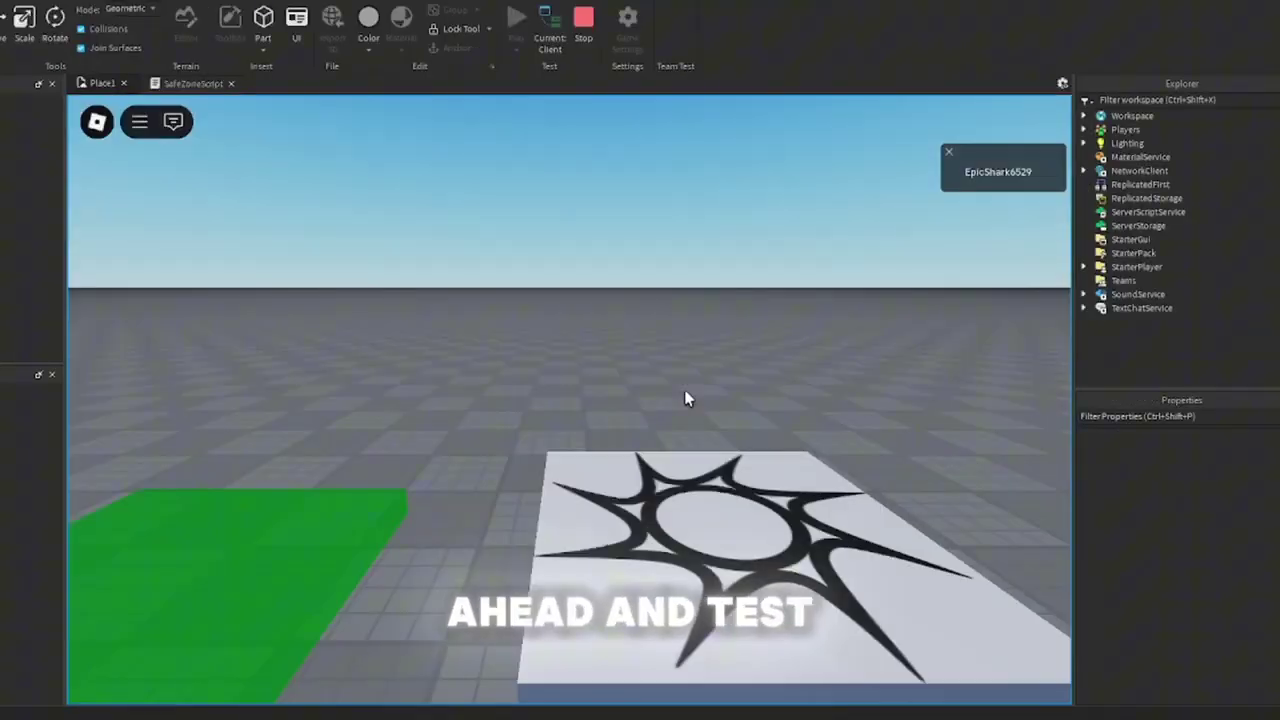
pyautogui.press('w')
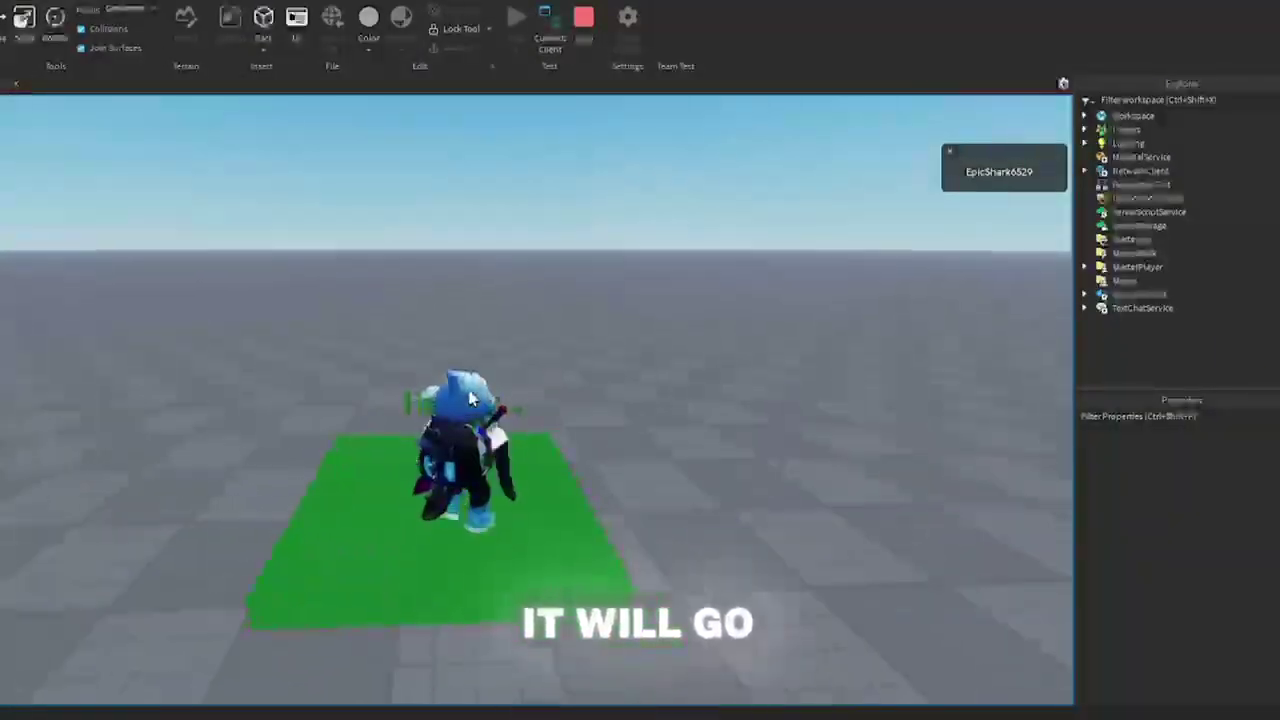
pyautogui.moveTo(470, 398)
pyautogui.mouseDown(button='right')
pyautogui.moveTo(684, 399)
pyautogui.moveTo(677, 414)
pyautogui.mouseUp(button='right')
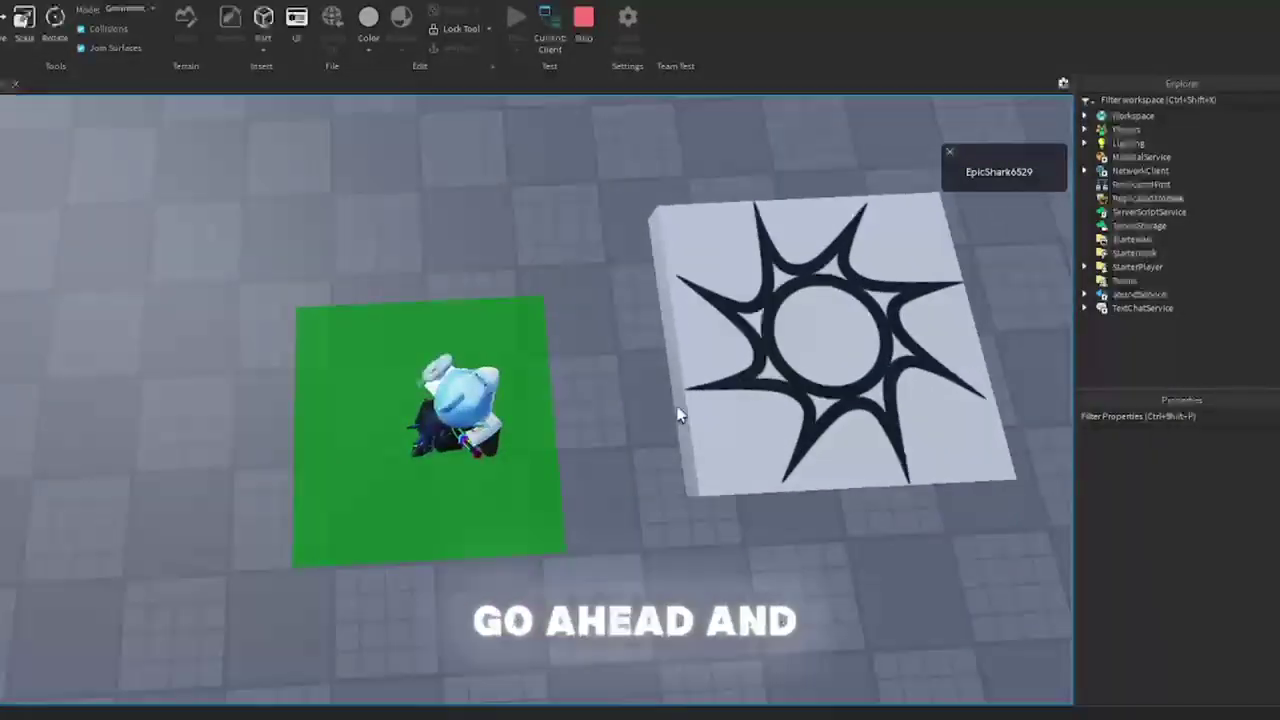
pyautogui.moveTo(677, 414); pyautogui.dragTo(677, 414, button='right')
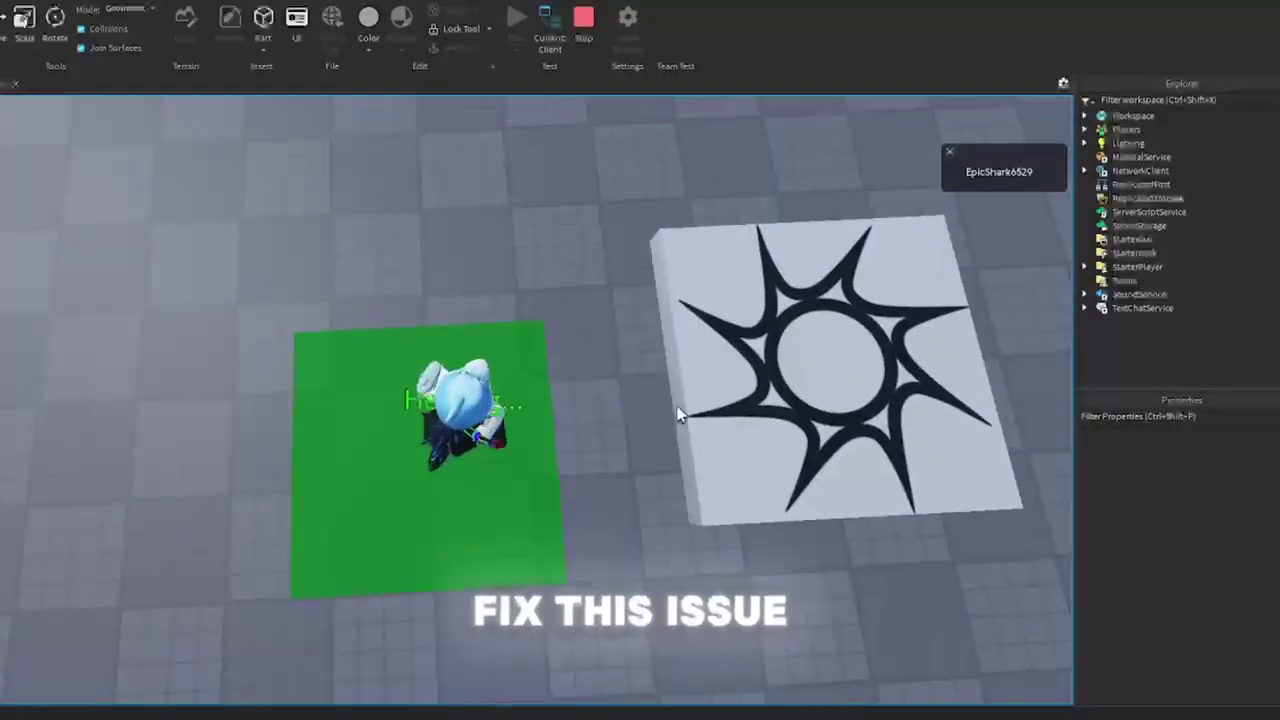
pyautogui.press('s')
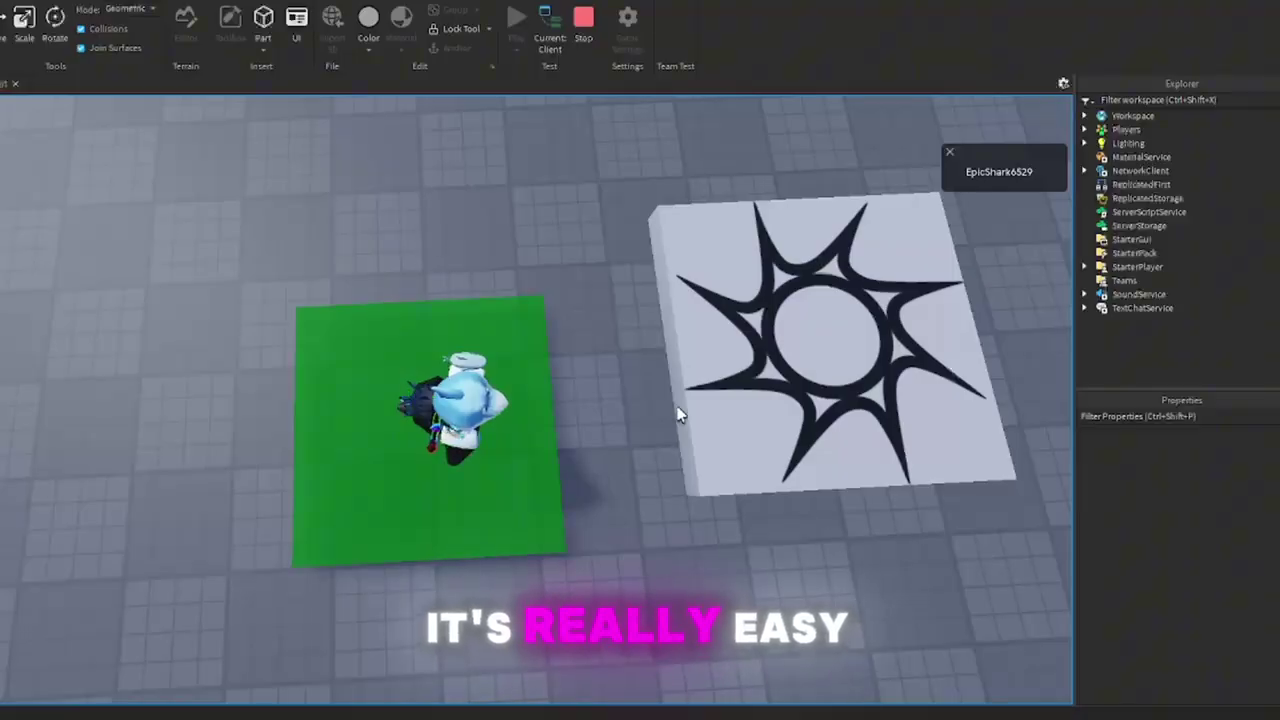
pyautogui.moveTo(677, 414); pyautogui.dragTo(677, 414, button='right')
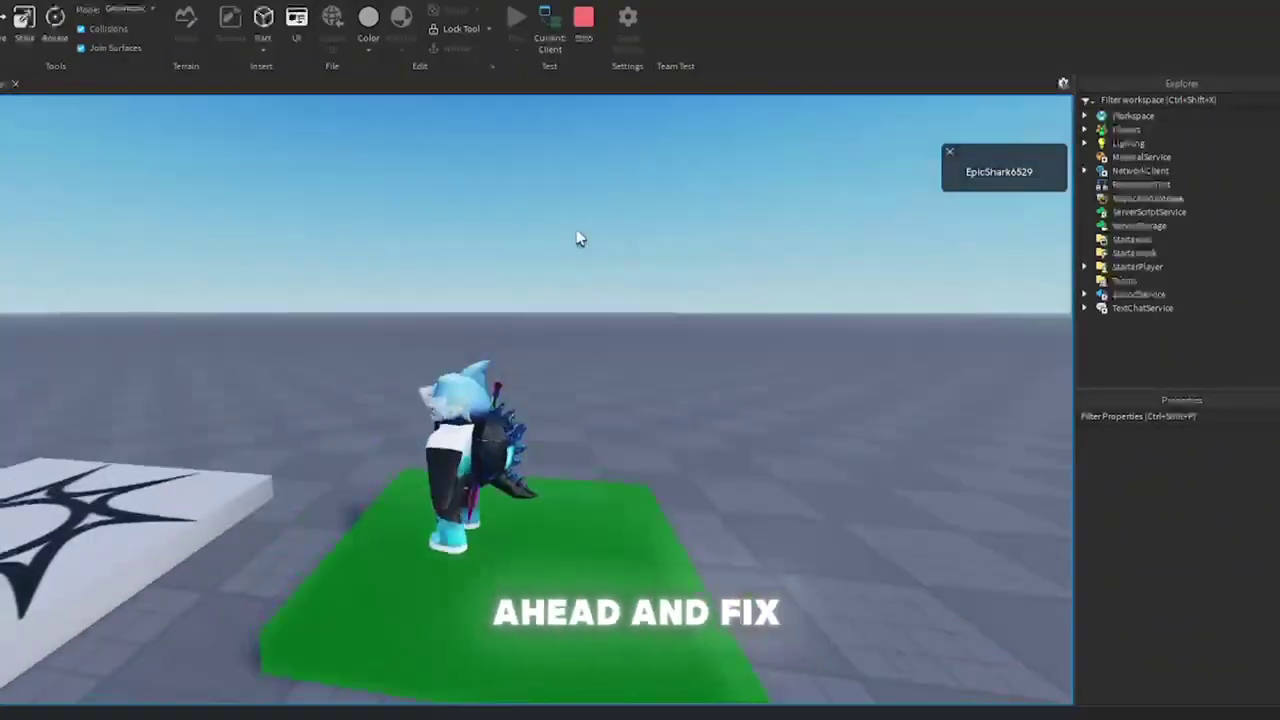
# Stop the test and turn off CanCollide on SafeZone.
pyautogui.click(578, 24)
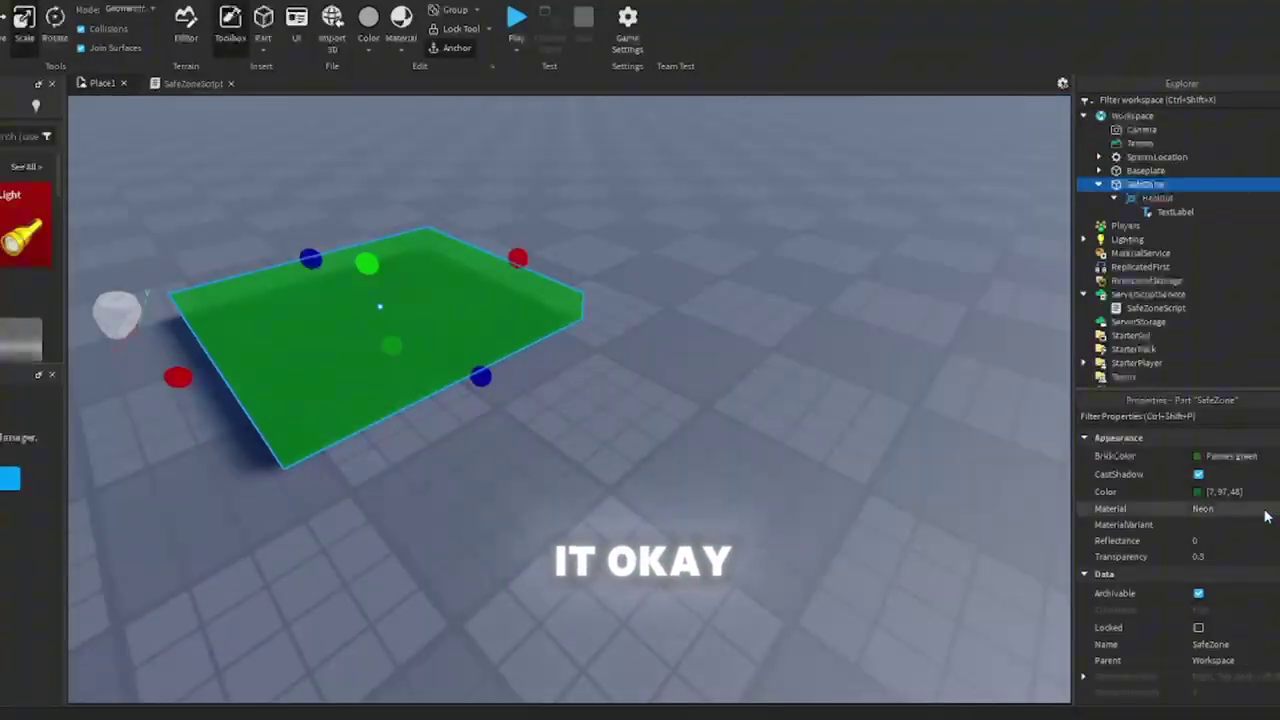
pyautogui.scroll(-3, 1265, 515)
pyautogui.scroll(-3, 1265, 515)
pyautogui.scroll(-3, 1265, 515)
pyautogui.scroll(3, 1265, 515)
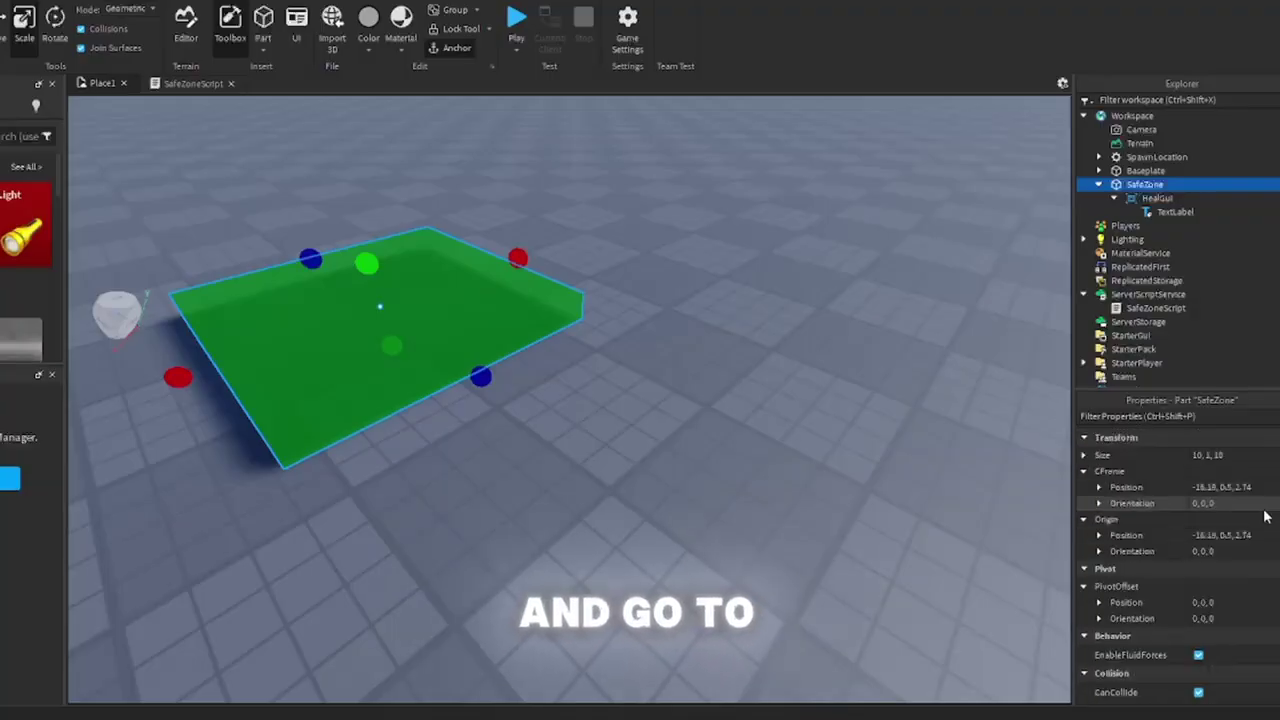
pyautogui.scroll(-5, 1265, 515)
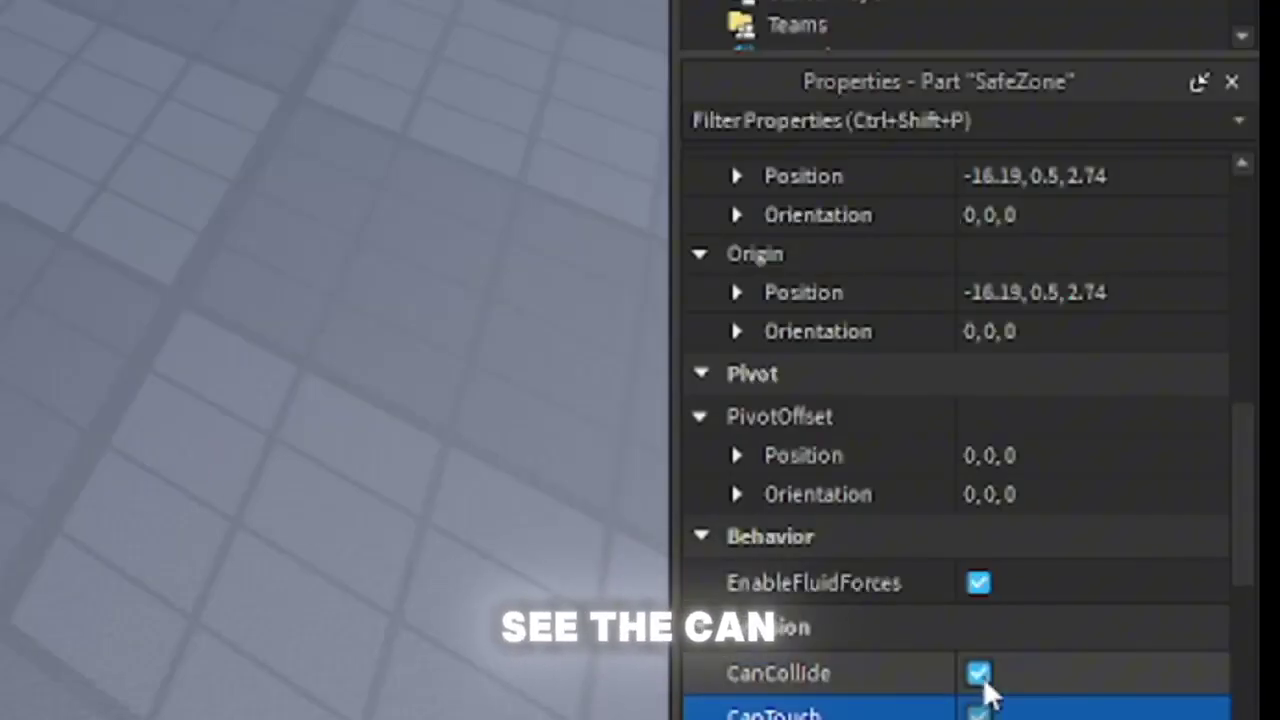
pyautogui.click(979, 674)
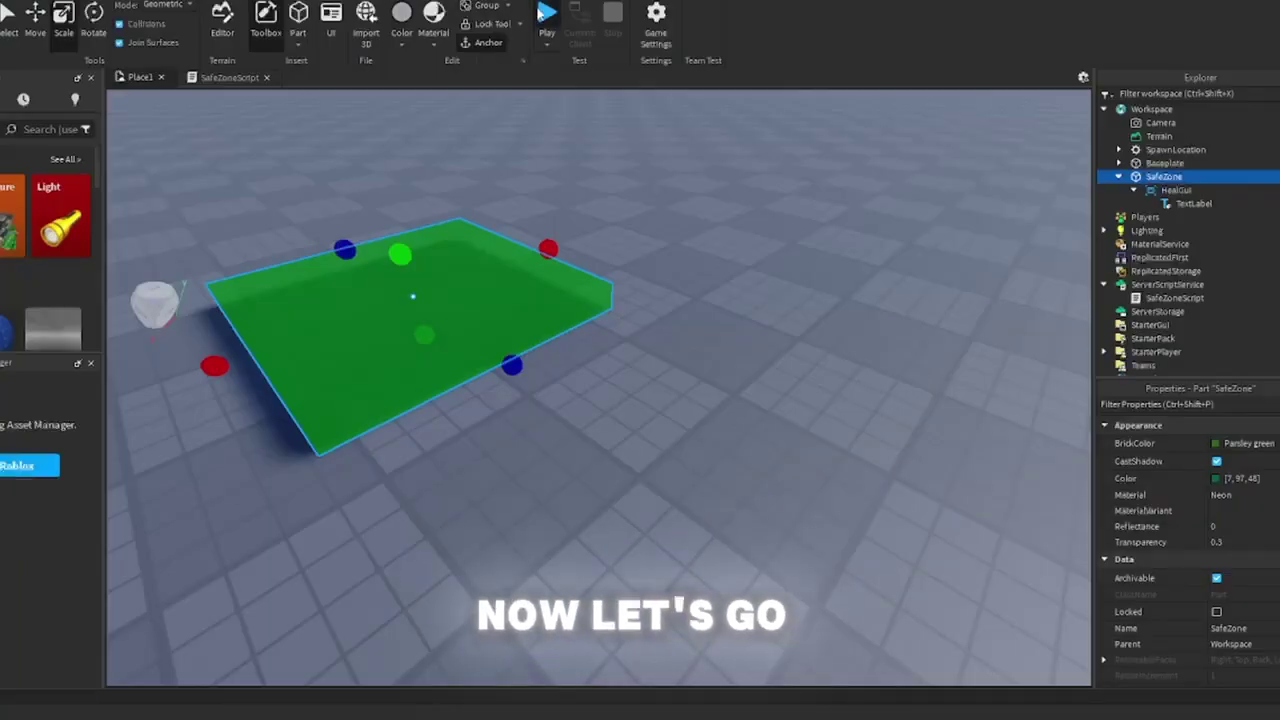
# Play-test again, walking the avatar through the green zone.
pyautogui.click(546, 12)
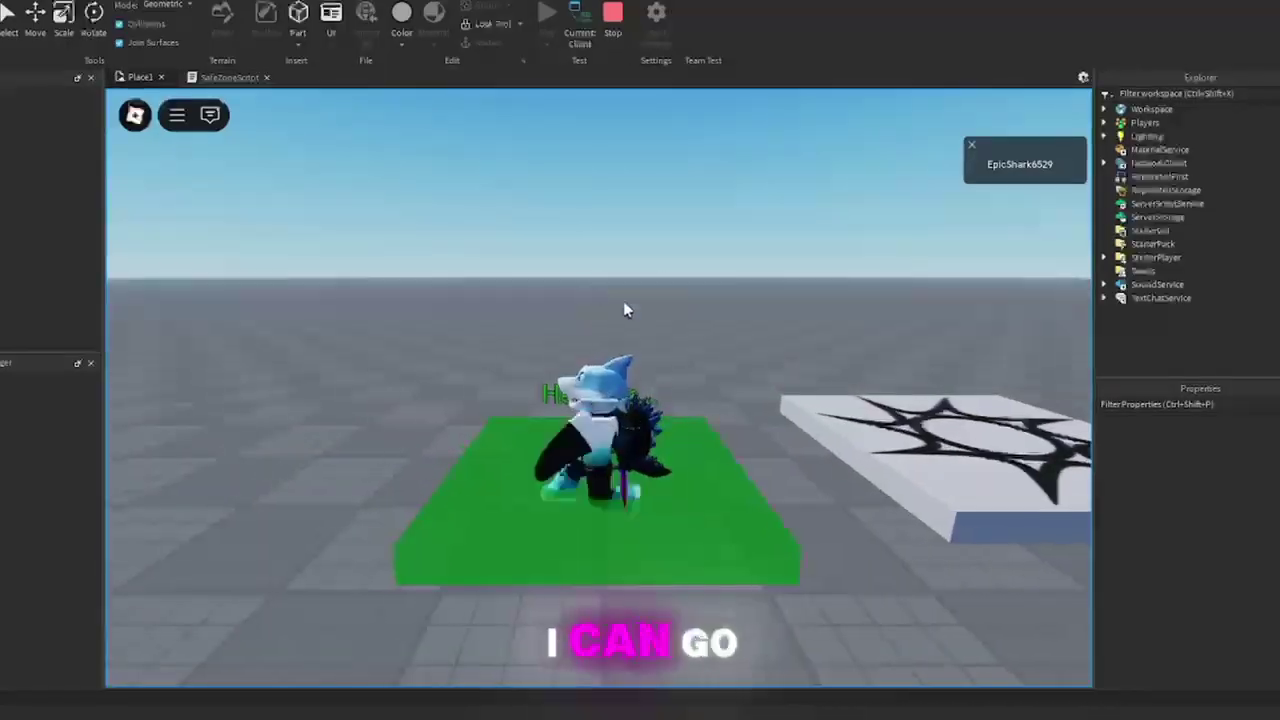
pyautogui.press('w')
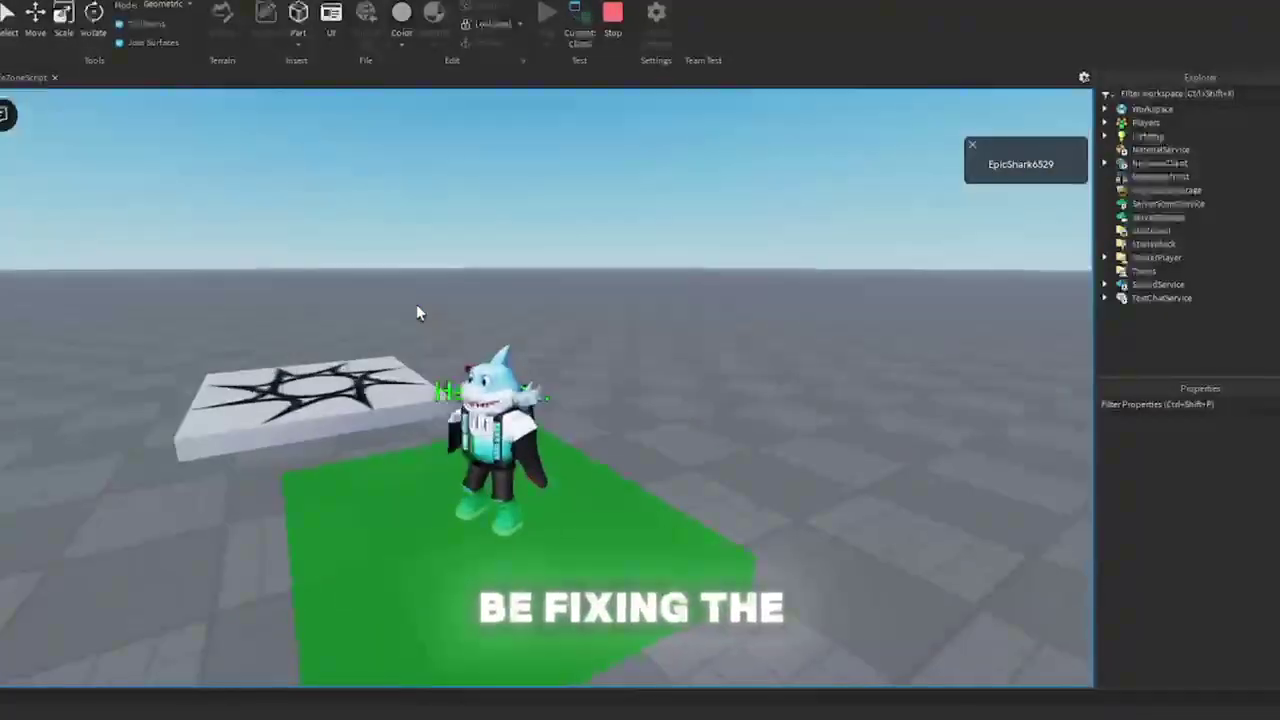
pyautogui.moveTo(418, 313); pyautogui.dragTo(694, 337, button='right')
pyautogui.scroll(-5, 697, 338)
pyautogui.scroll(-3, 697, 338)
pyautogui.scroll(5, 697, 338)
pyautogui.scroll(5, 694, 337)
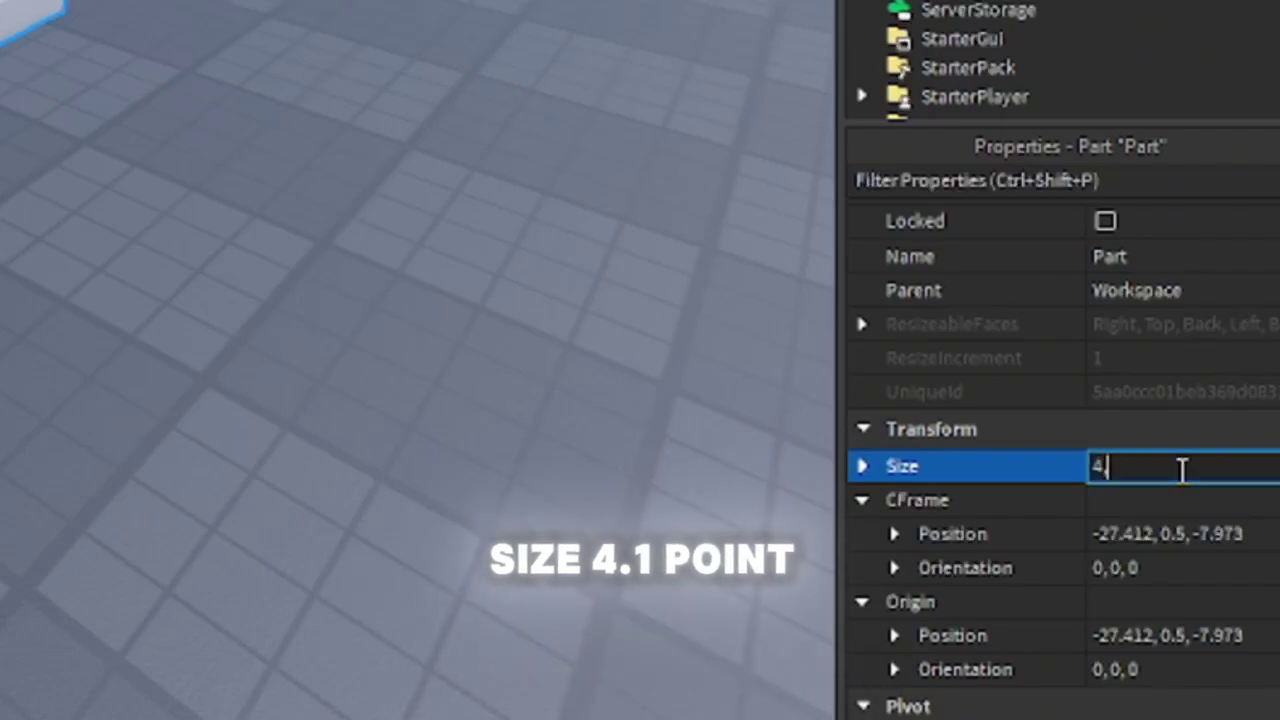
# Finish sizing the new flat part and name it DamagePart.
pyautogui.write(', 1, 4')
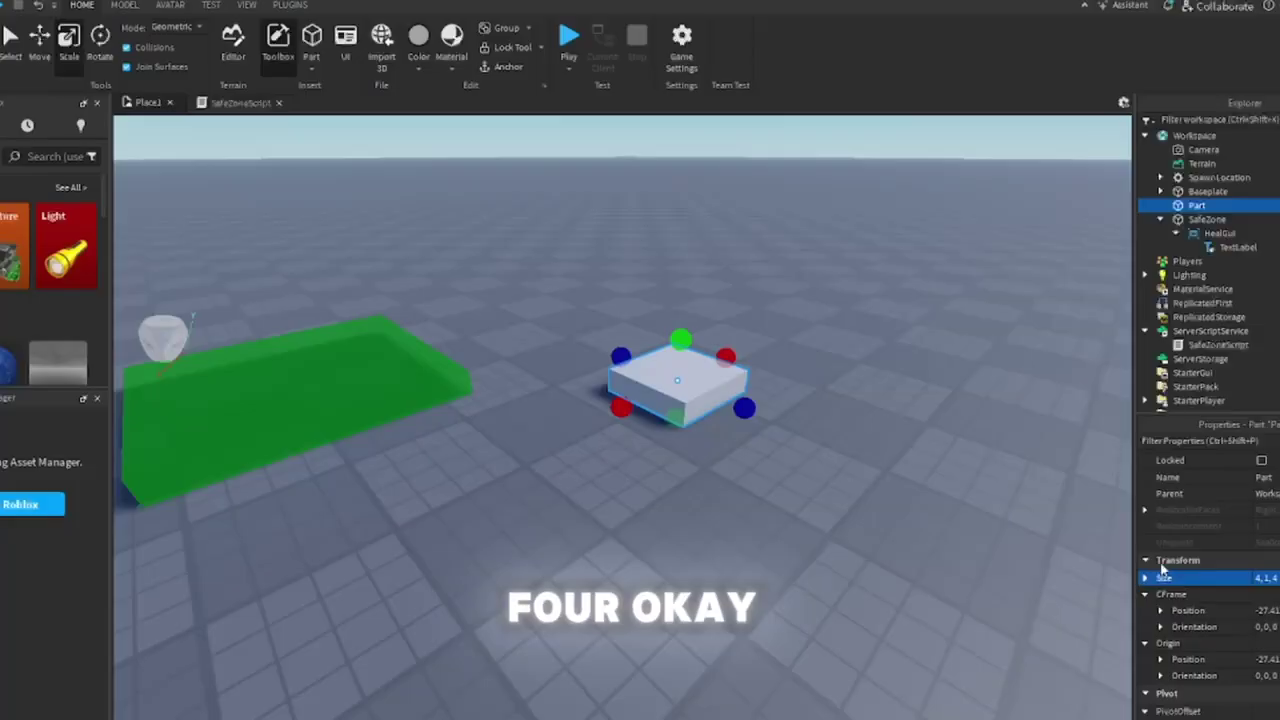
pyautogui.click(898, 567)
pyautogui.write('Dam')
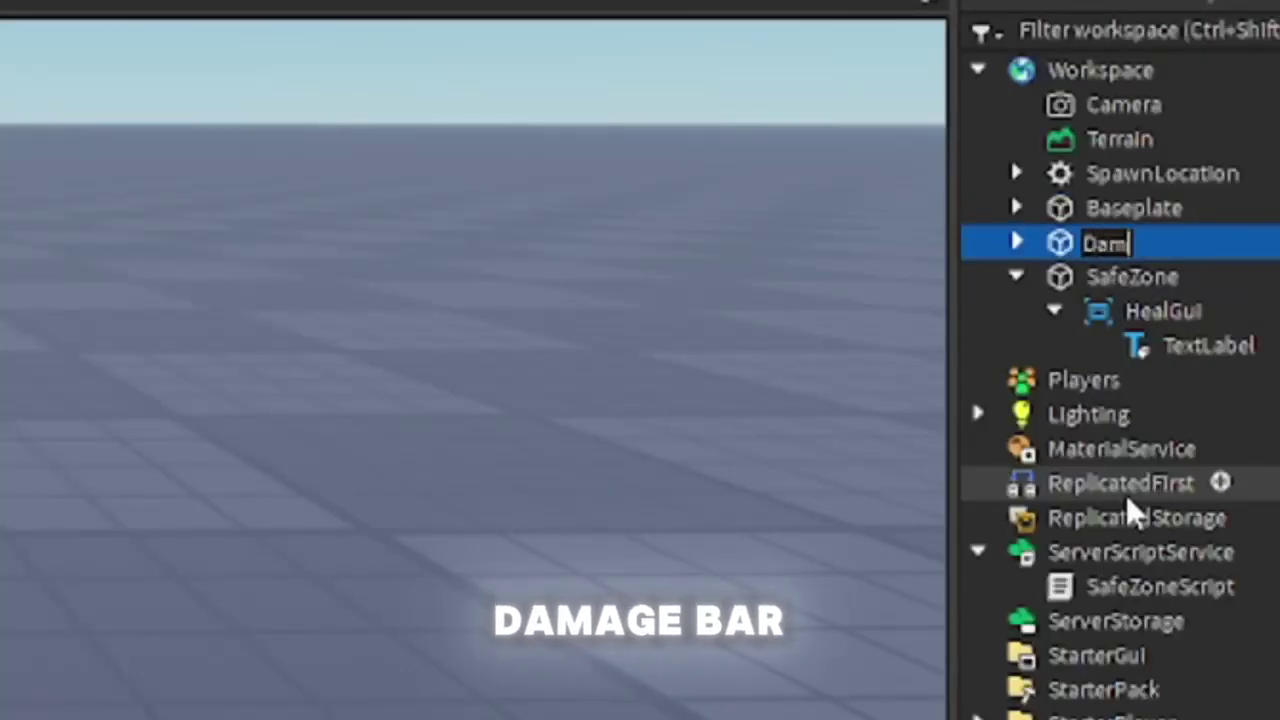
pyautogui.write('agePart')
pyautogui.press('Return')
# Colour DamagePart red and insert a Script inside it.
pyautogui.scroll(-3, 1249, 597)
pyautogui.scroll(-3, 1249, 597)
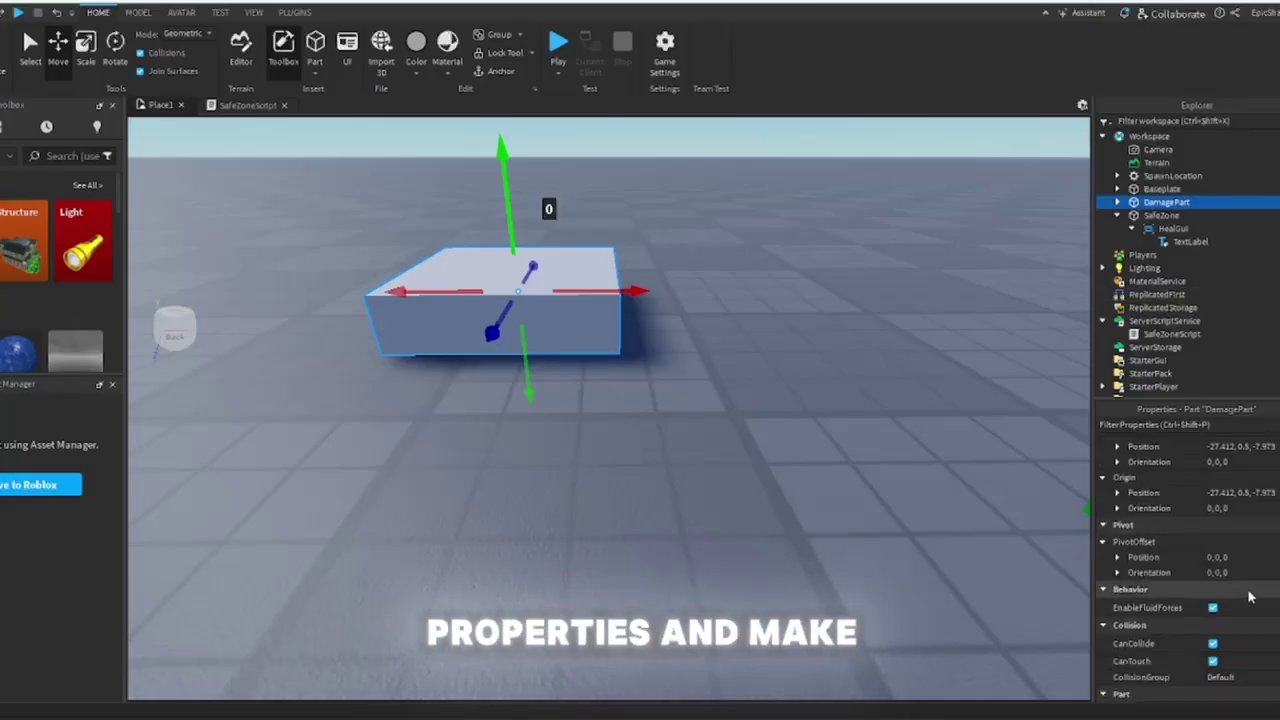
pyautogui.scroll(-3, 1249, 597)
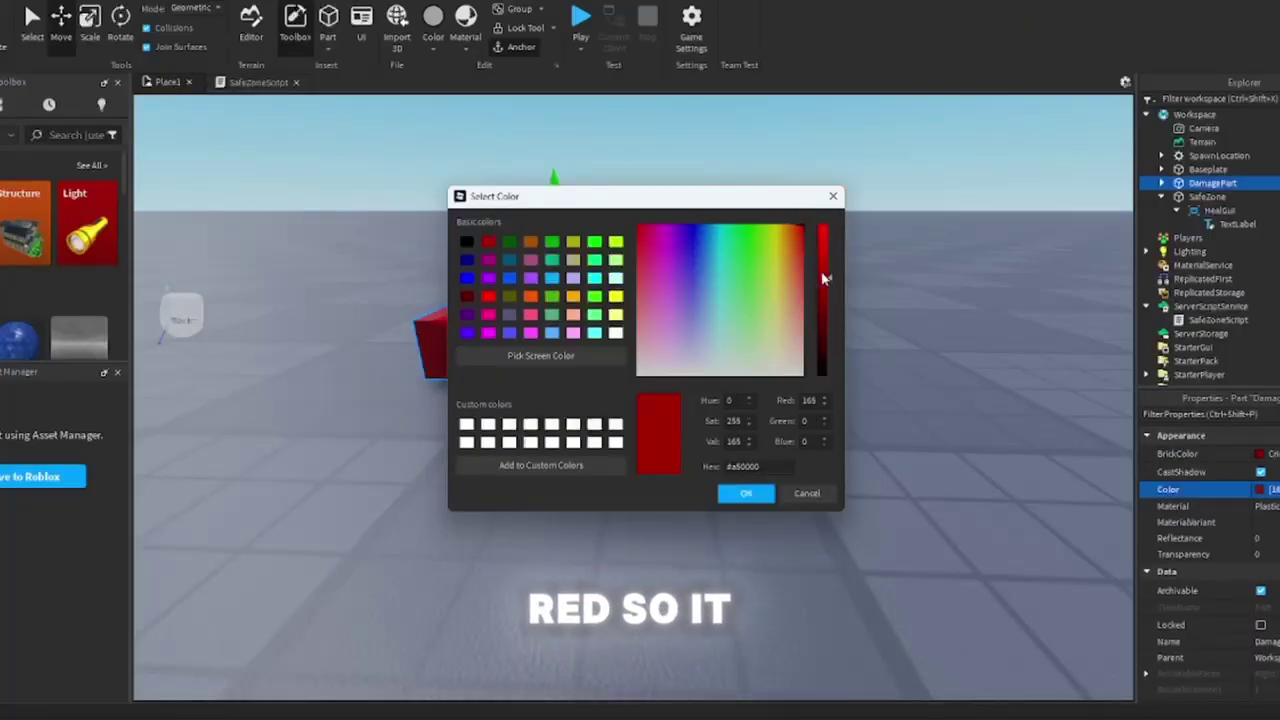
pyautogui.click(757, 499)
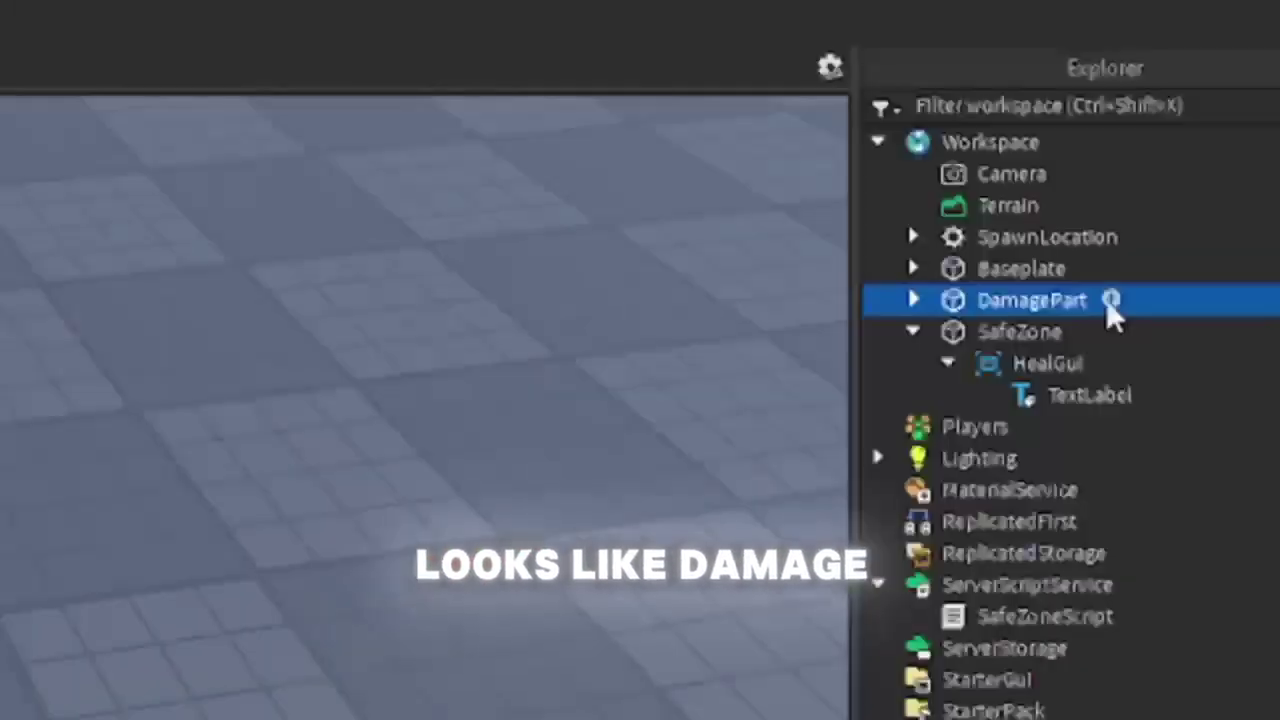
pyautogui.click(1244, 183)
pyautogui.click(1008, 452)
# Replace the placeholder print line in DamagePart's script with the damage code.
pyautogui.hotkey('ctrl', 'a')
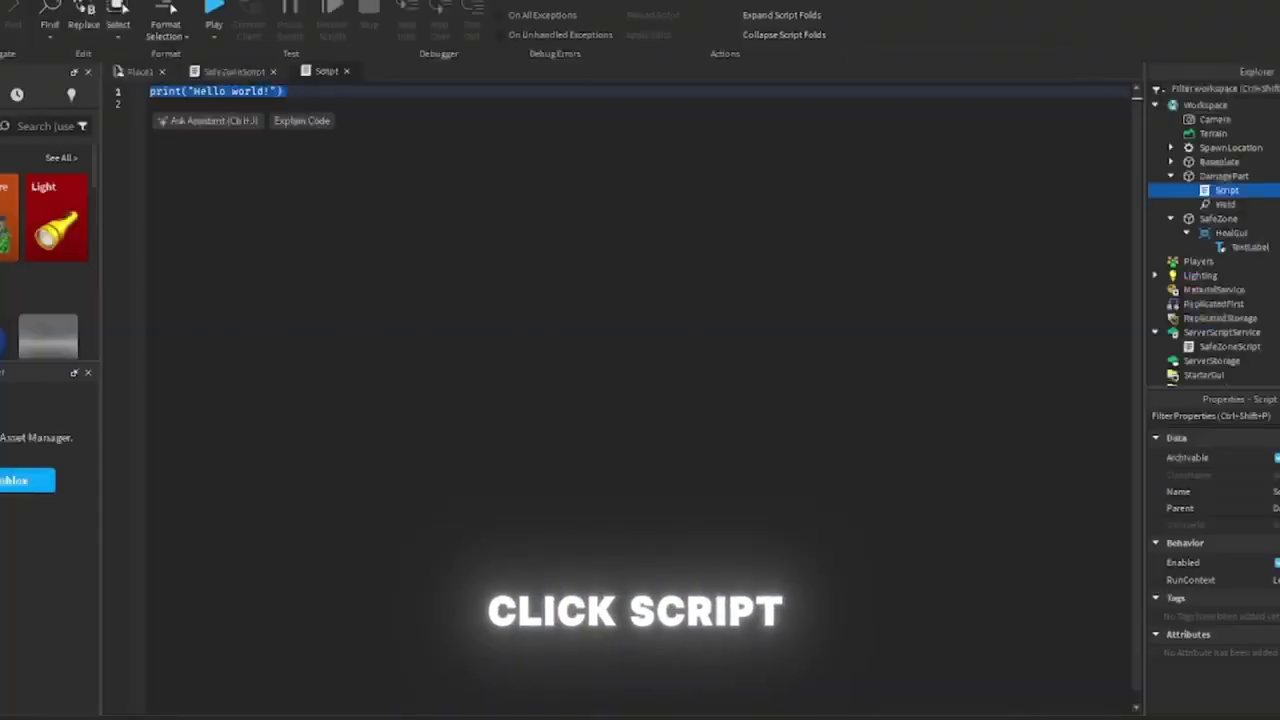
pyautogui.hotkey('ctrl', 'v')
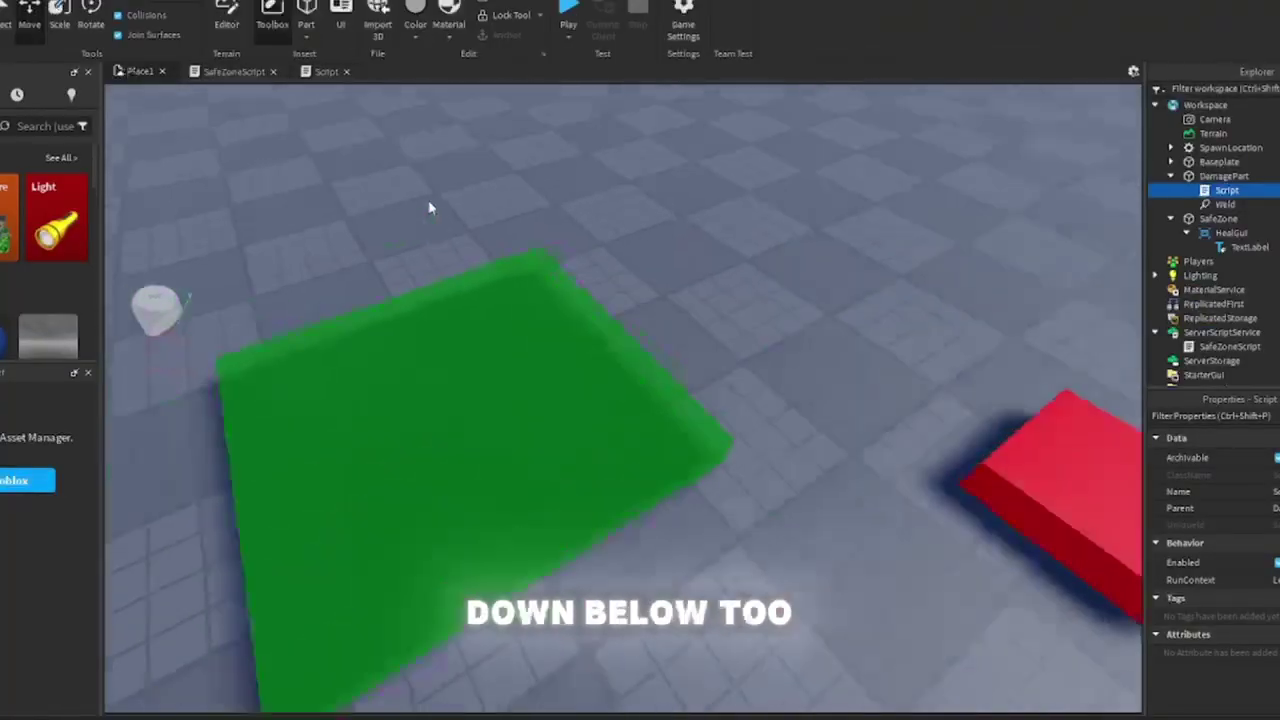